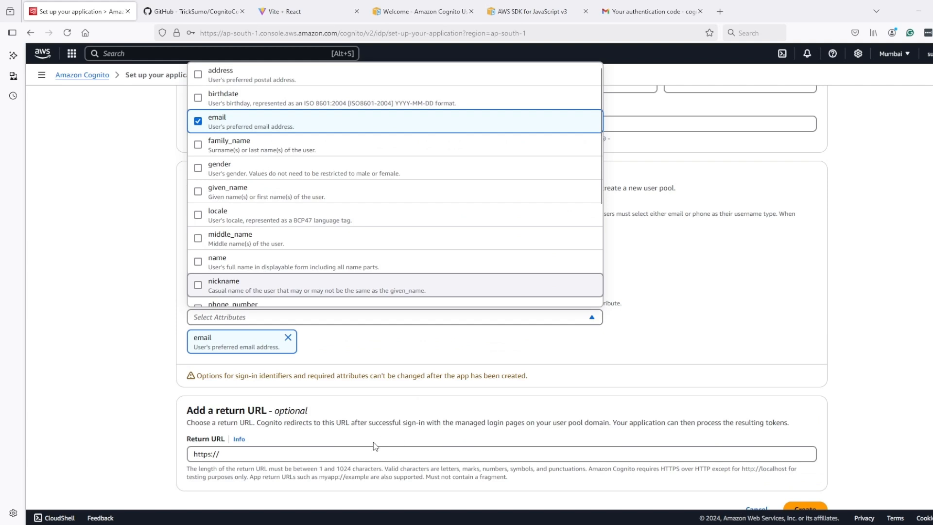
click(274, 452)
drag(274, 452, 146, 446)
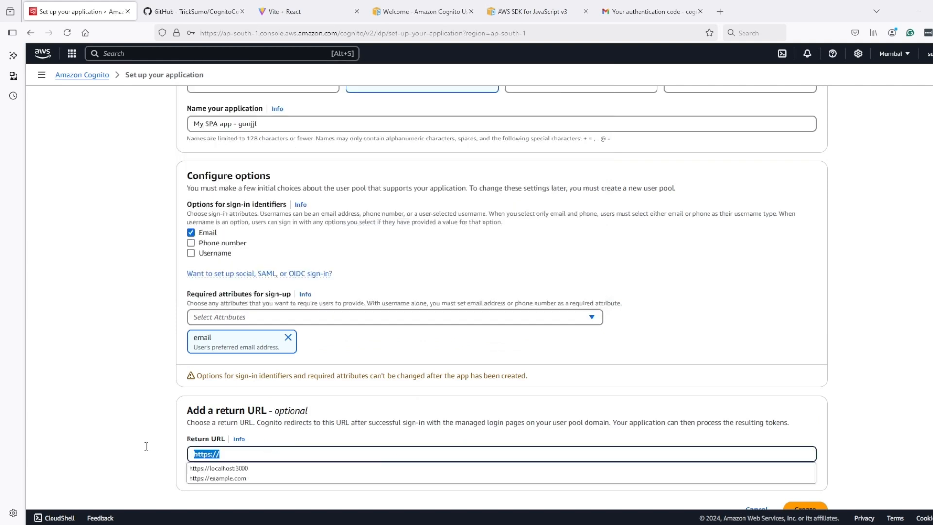
click(214, 465)
scroll(730, 484, down, 1)
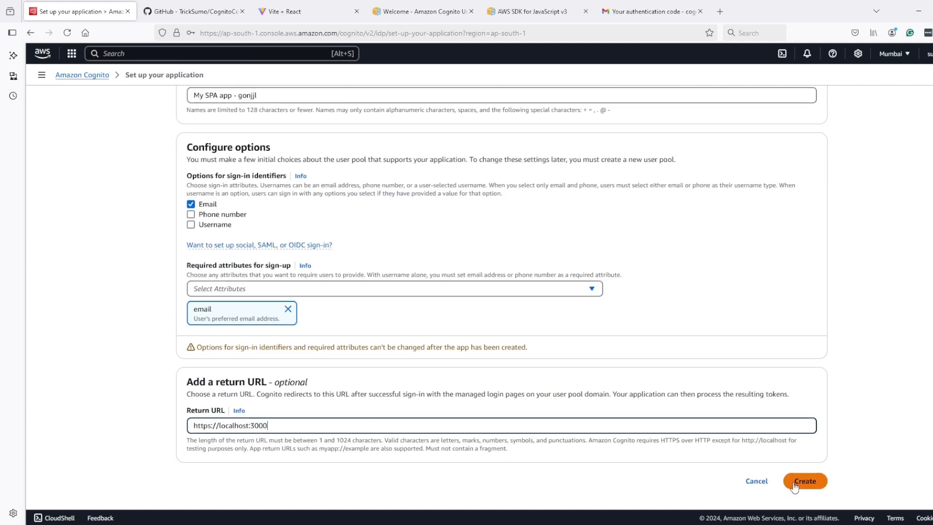
click(815, 484)
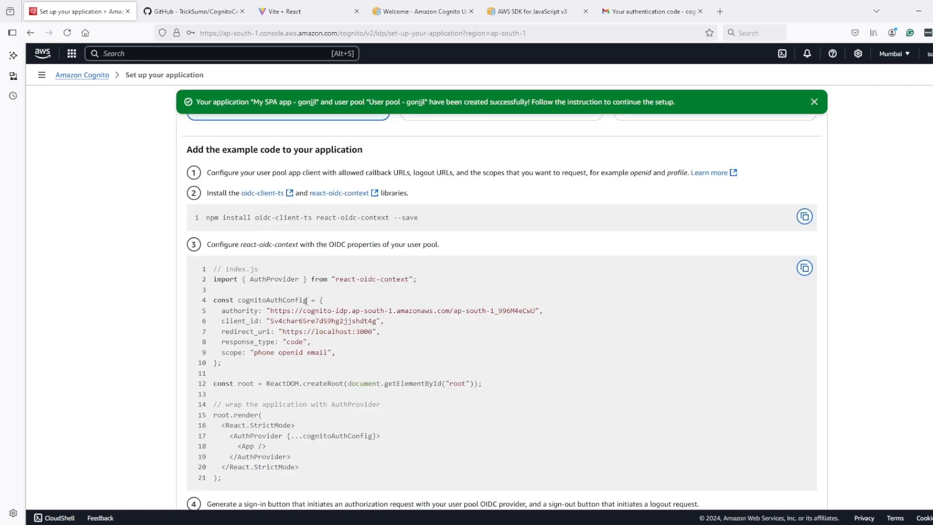
Step: Open the My SPA app - gonjjl client details from the user pool's app client list
scroll(300, 301, down, 10)
click(788, 481)
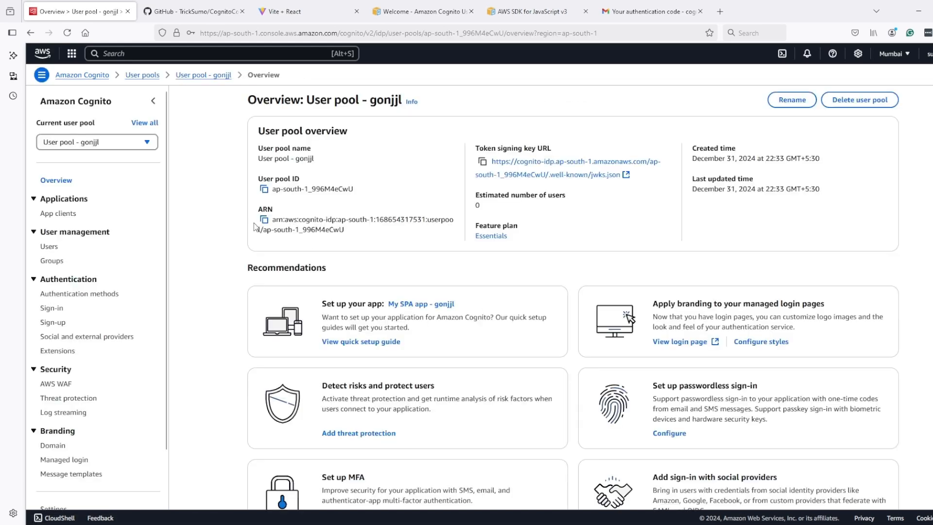
click(62, 214)
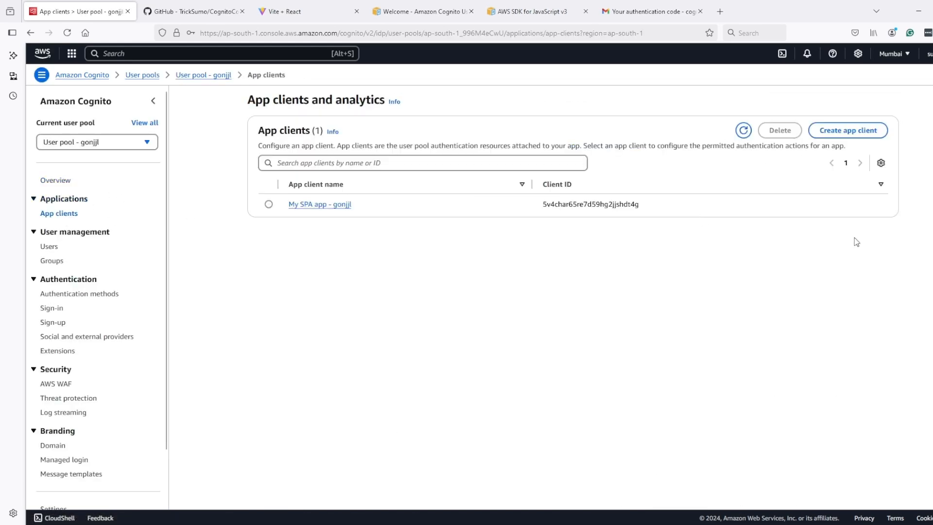
click(846, 131)
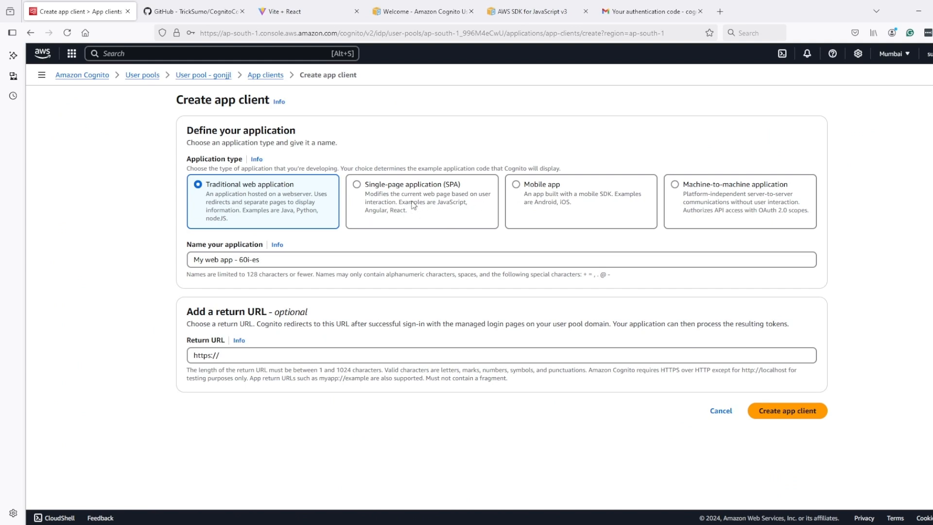
click(717, 413)
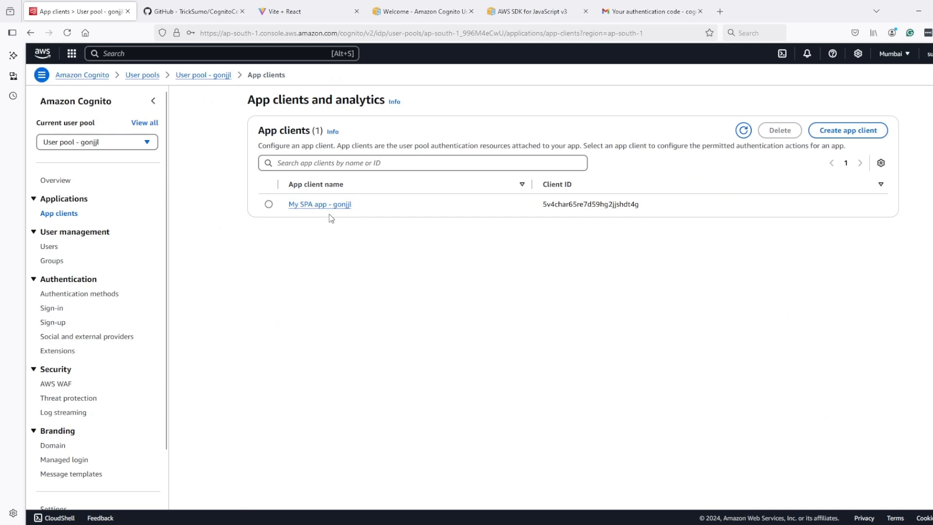
click(318, 205)
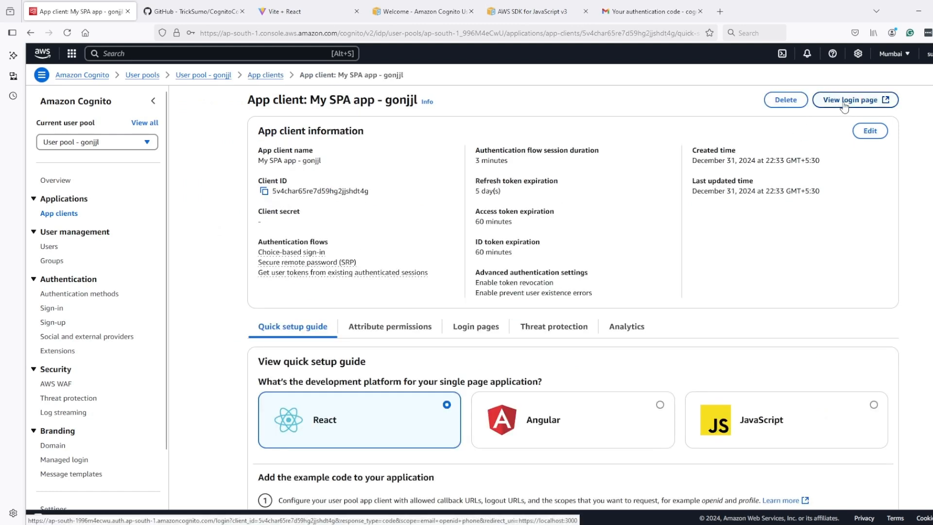
Step: Close the unneeded tabs, open the hosted login page and choose to create an account
middle_click(211, 13)
middle_click(211, 13)
middle_click(211, 13)
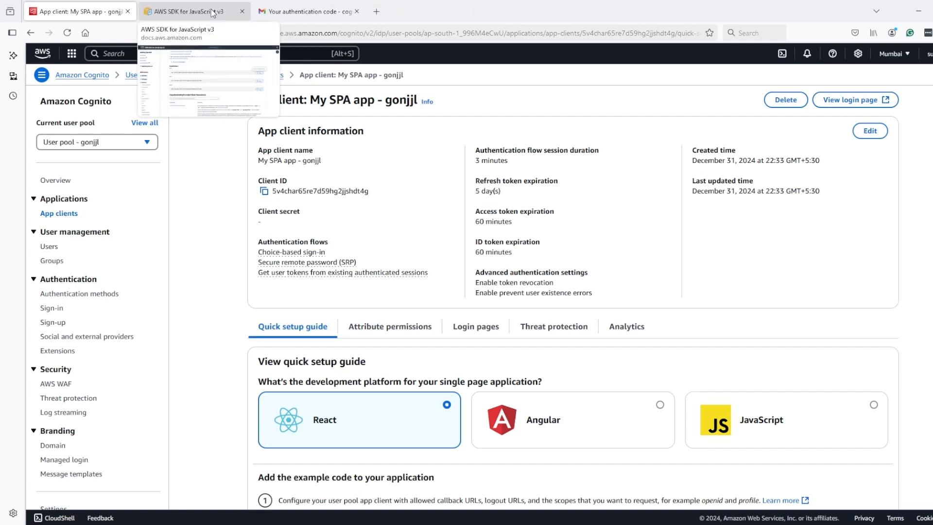
middle_click(211, 13)
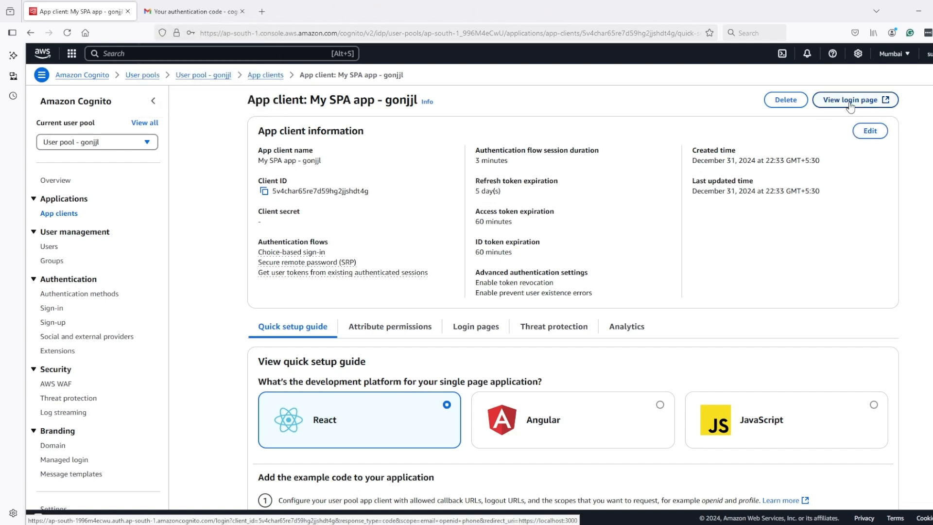
click(850, 102)
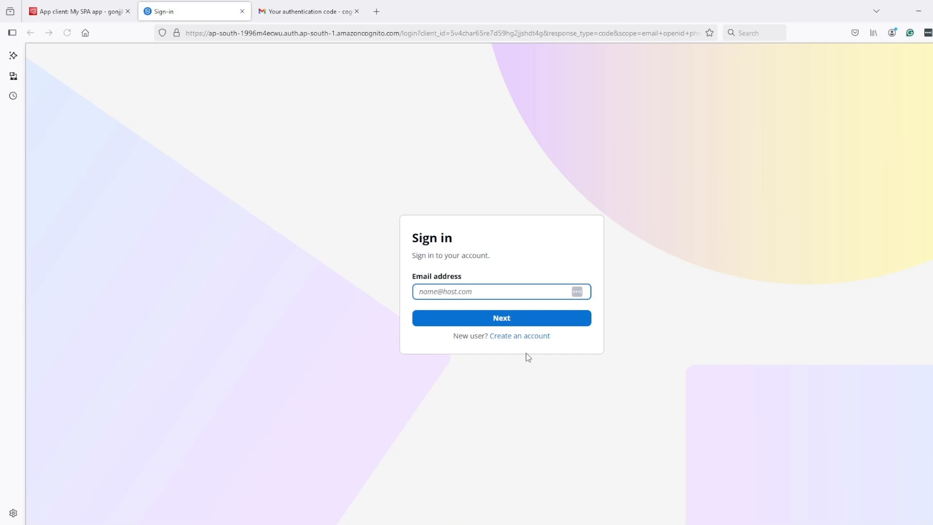
click(522, 335)
Step: Sign up with the saved email address and a matching password and password confirmation
click(472, 246)
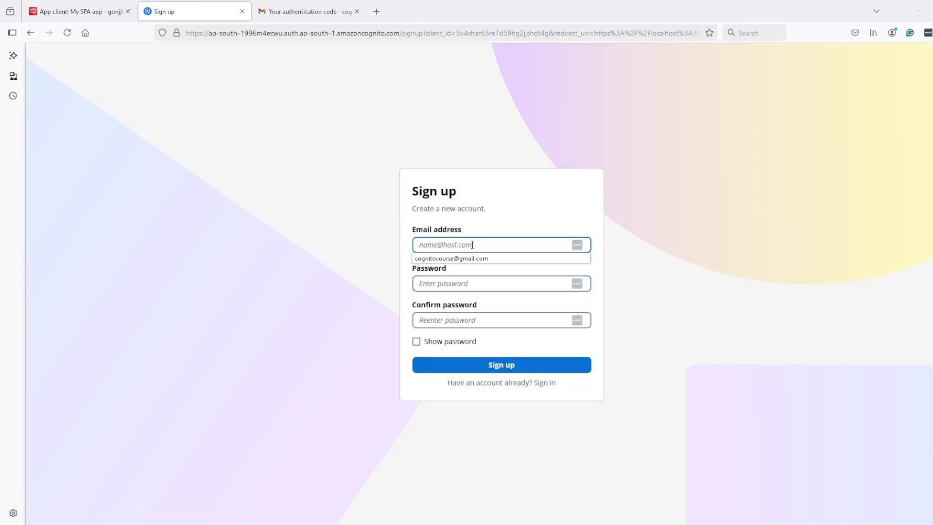
click(469, 258)
click(464, 281)
click(416, 373)
drag(472, 252, 377, 244)
key(ctrl+c)
click(450, 351)
key(ctrl+v)
click(451, 395)
Step: Confirm the account with the code from the newest verification email, then return to the app client
click(309, 11)
click(244, 88)
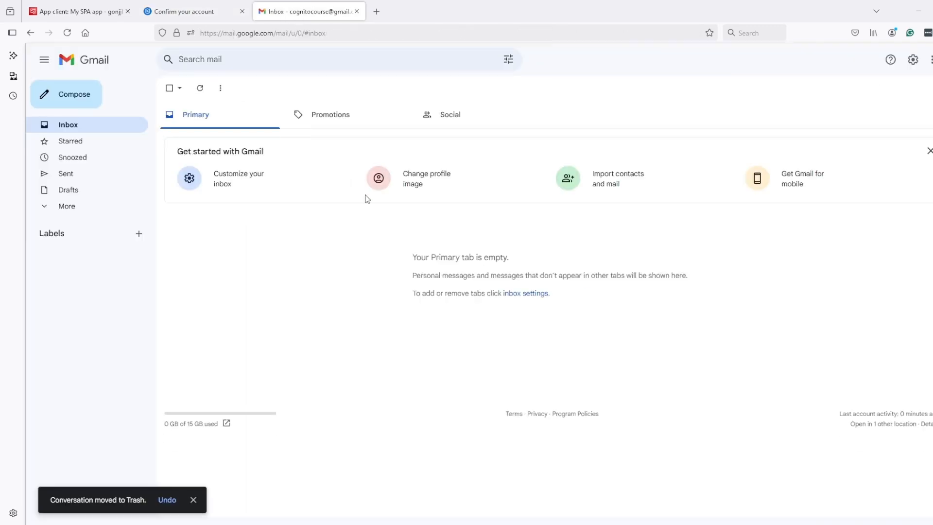
click(335, 228)
double_click(281, 162)
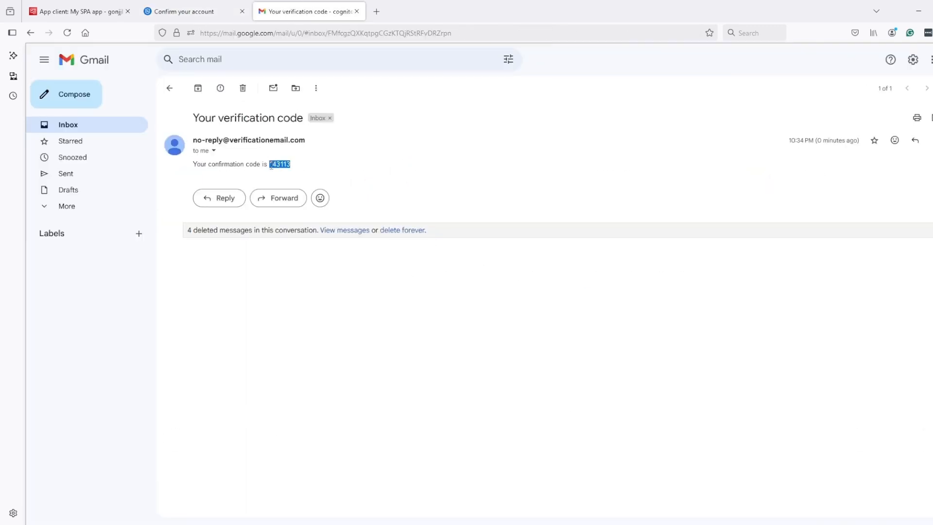
key(ctrl+c)
click(190, 11)
key(ctrl+v)
click(467, 344)
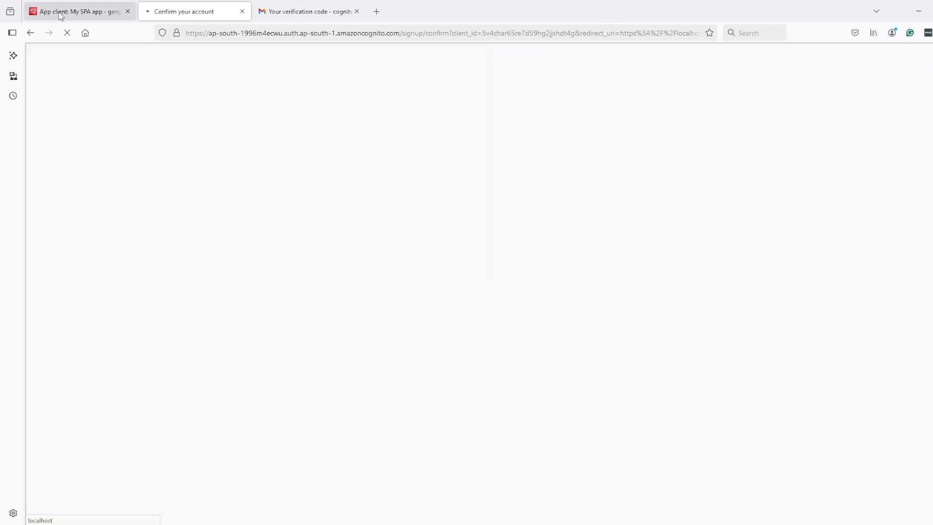
click(61, 14)
click(178, 54)
Step: Open API Gateway in a new tab via the 'apig' search and choose Build for HTTP API
text(api)
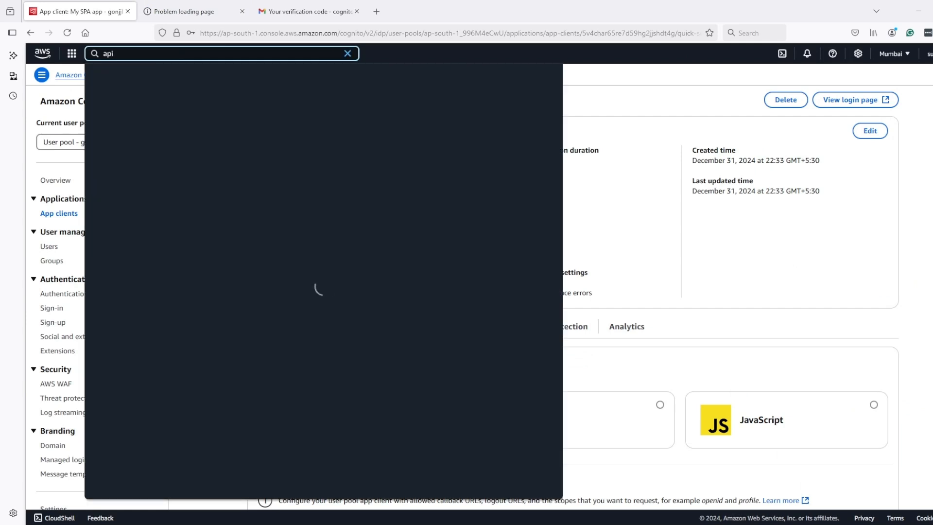
text(g)
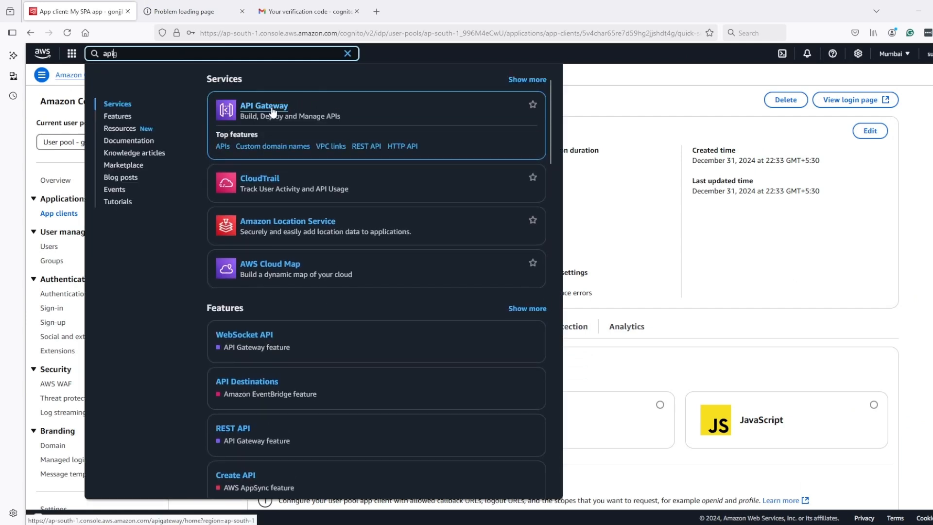
middle_click(272, 111)
click(195, 11)
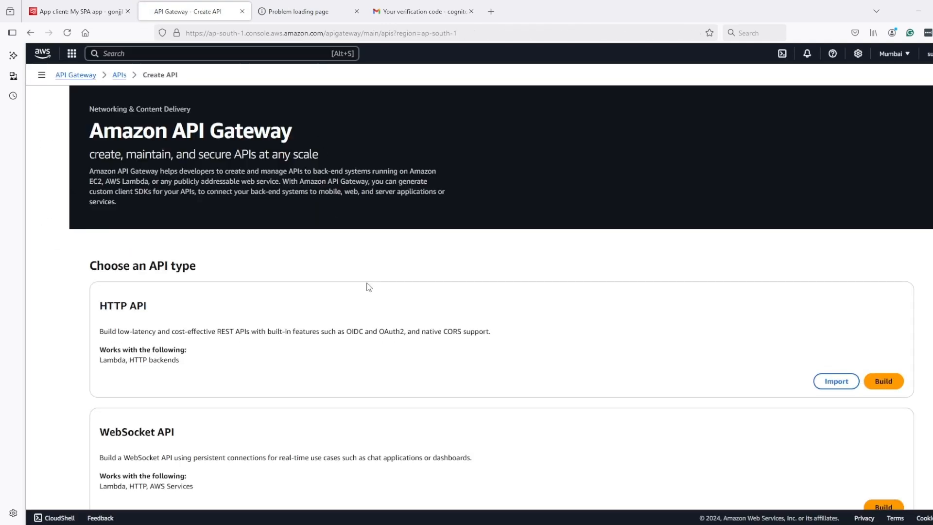
scroll(386, 287, down, 3)
scroll(503, 362, down, 3)
scroll(732, 364, up, 4)
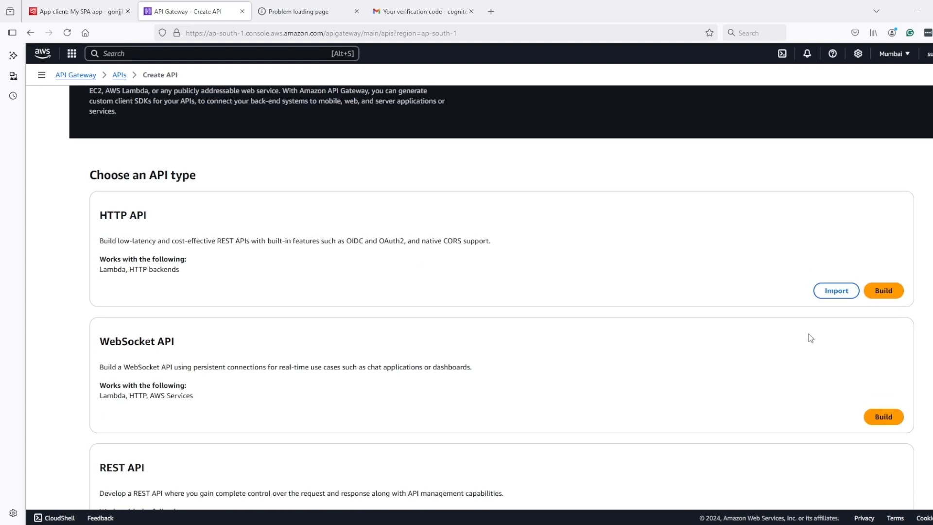
click(883, 291)
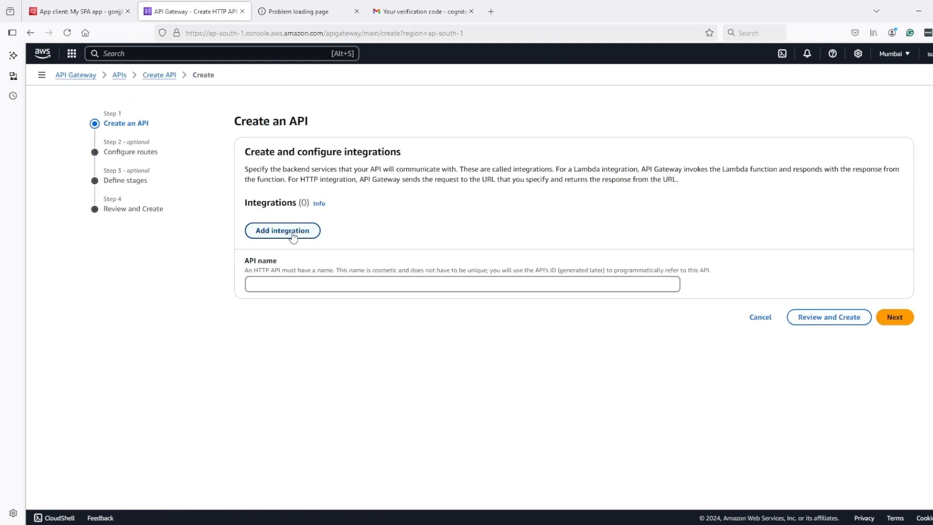
Step: Name the HTTP API CognitoDemo1 and add a Lambda integration in ap-south-1
click(307, 282)
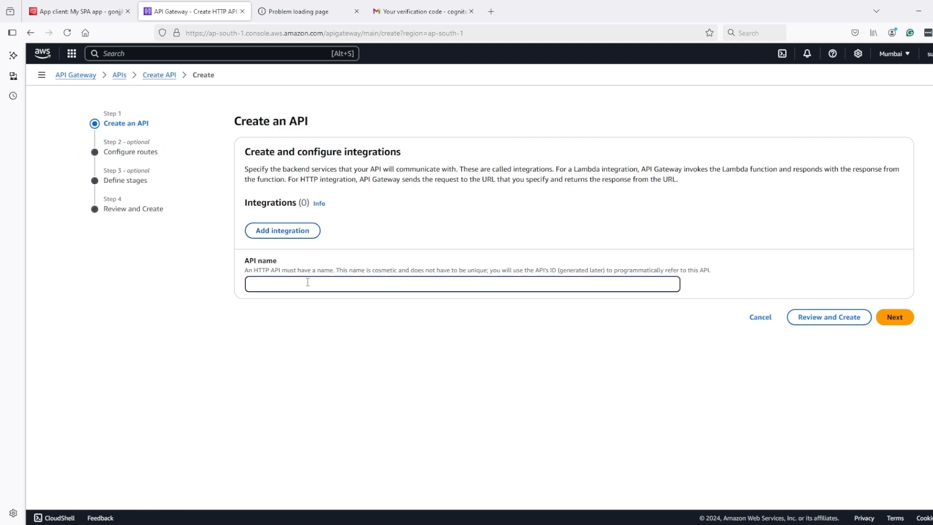
text(CognitoDemo1)
click(893, 318)
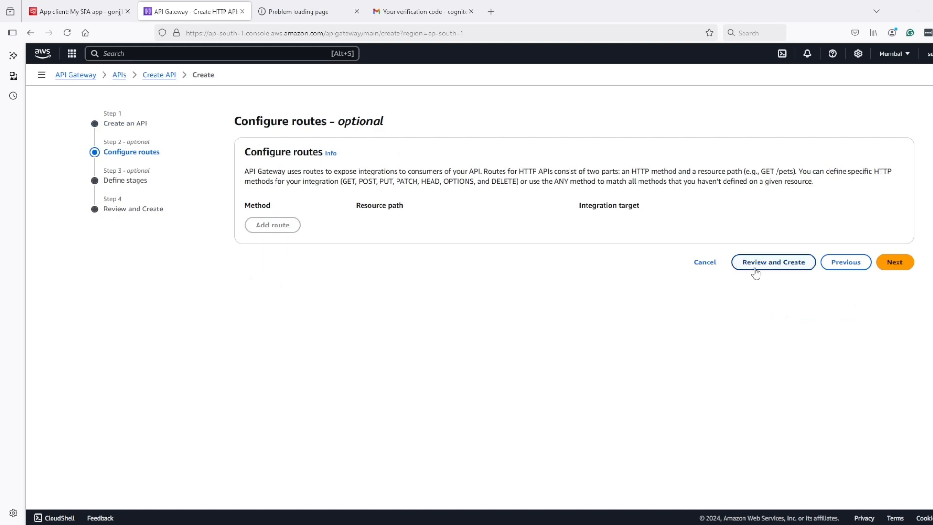
click(824, 266)
click(278, 234)
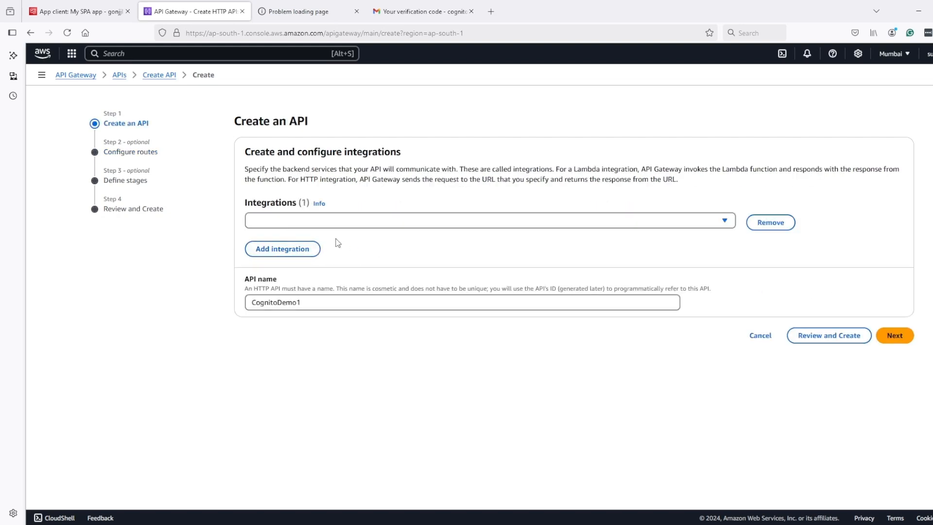
click(504, 221)
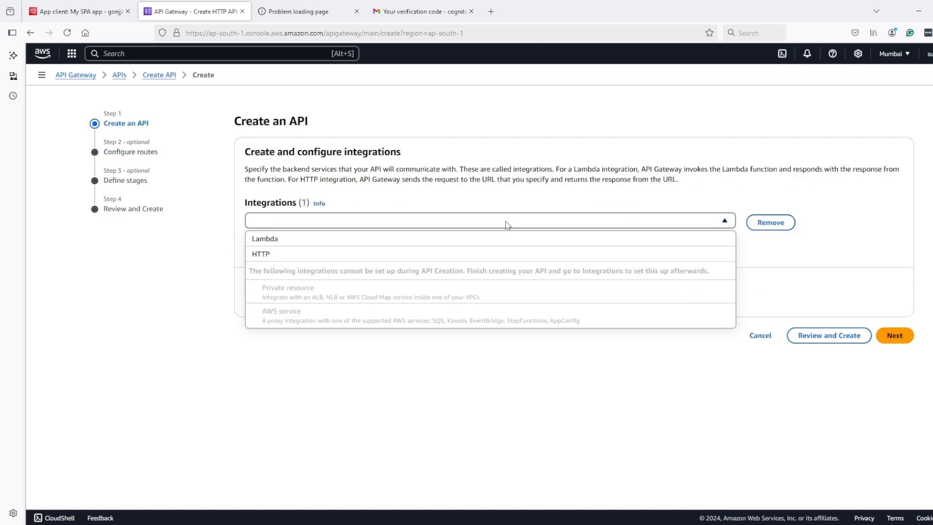
click(315, 239)
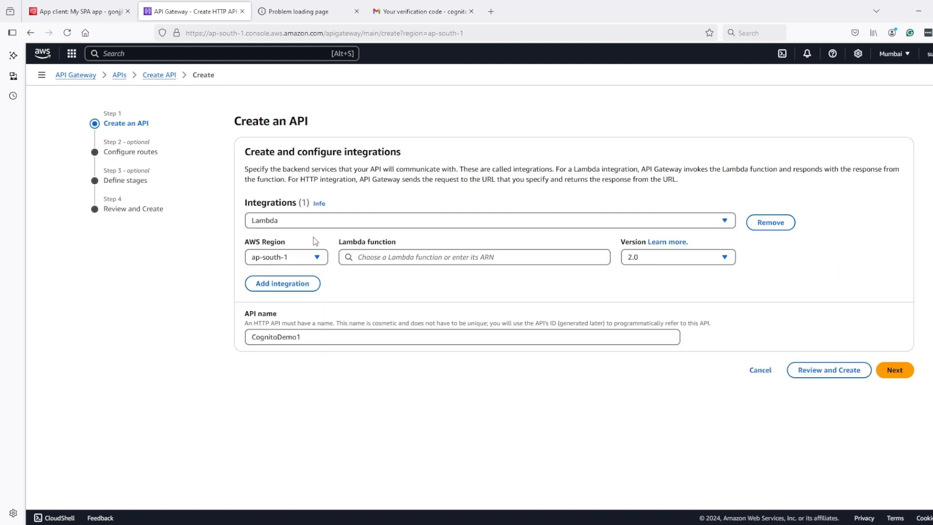
click(185, 51)
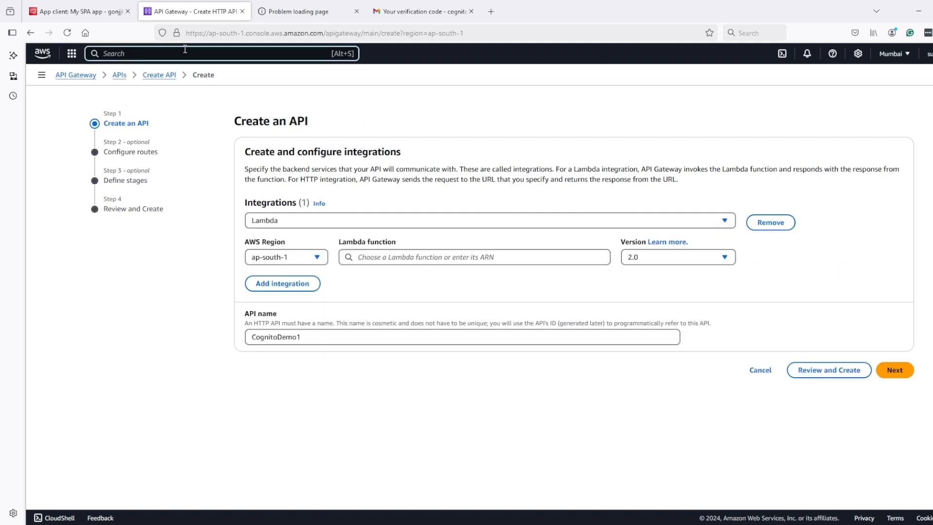
Step: Open the Lambda console in a new tab via the 'lambda' search and begin a new function
text(lambda)
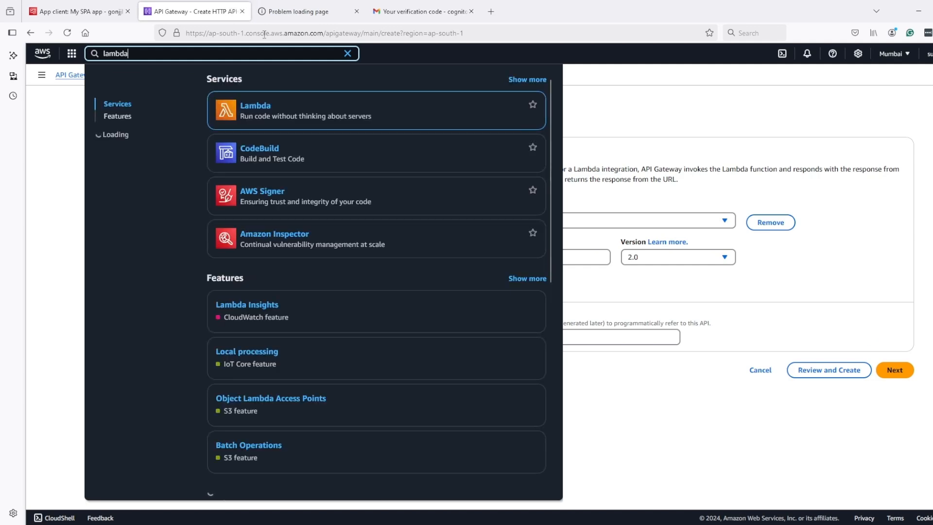
middle_click(245, 108)
click(320, 14)
click(204, 12)
click(326, 12)
click(908, 100)
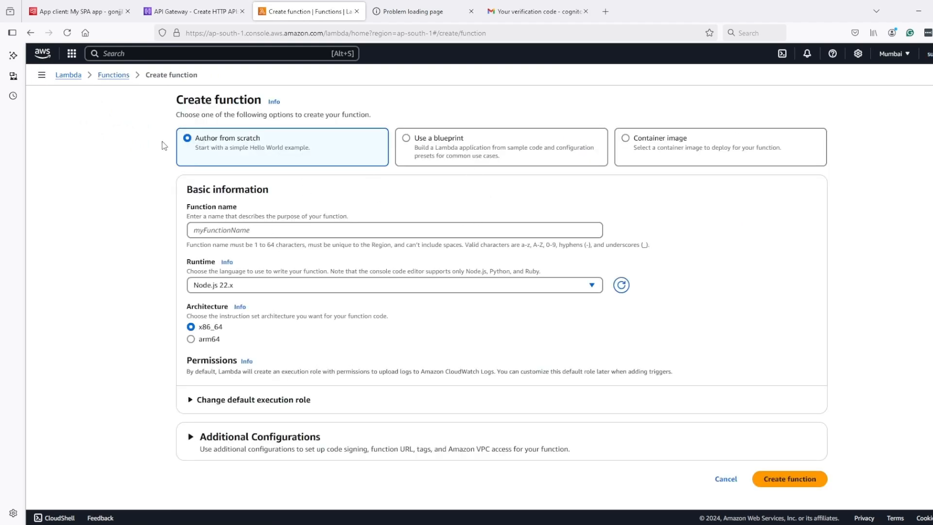
Step: Create the Node.js 22.x function Cognito with a new basic-permissions execution role
click(302, 402)
scroll(241, 341, down, 3)
click(417, 431)
scroll(417, 432, down, 3)
click(790, 483)
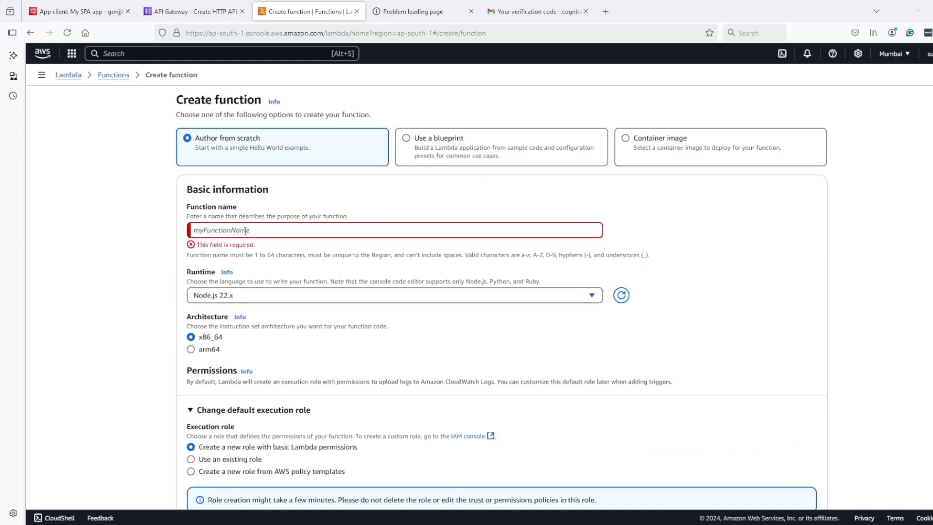
text(s)
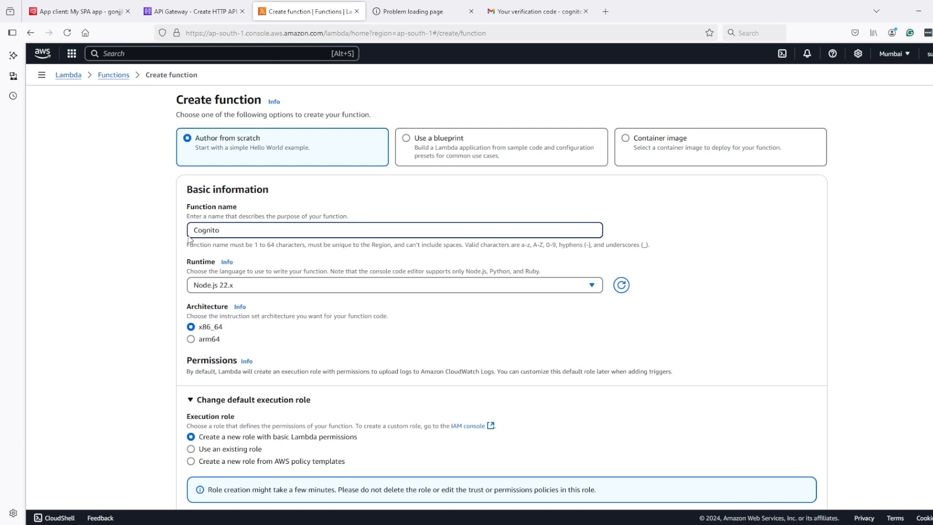
key(Return)
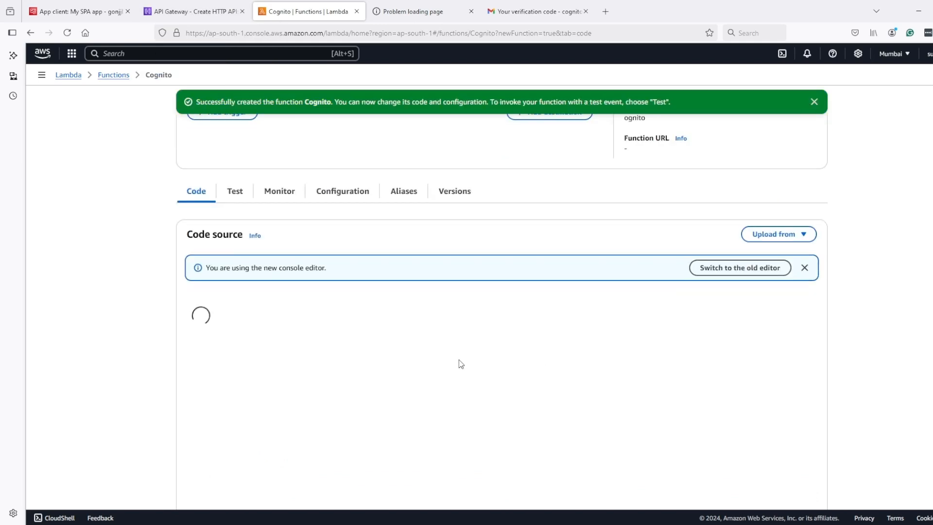
drag(505, 382, 543, 383)
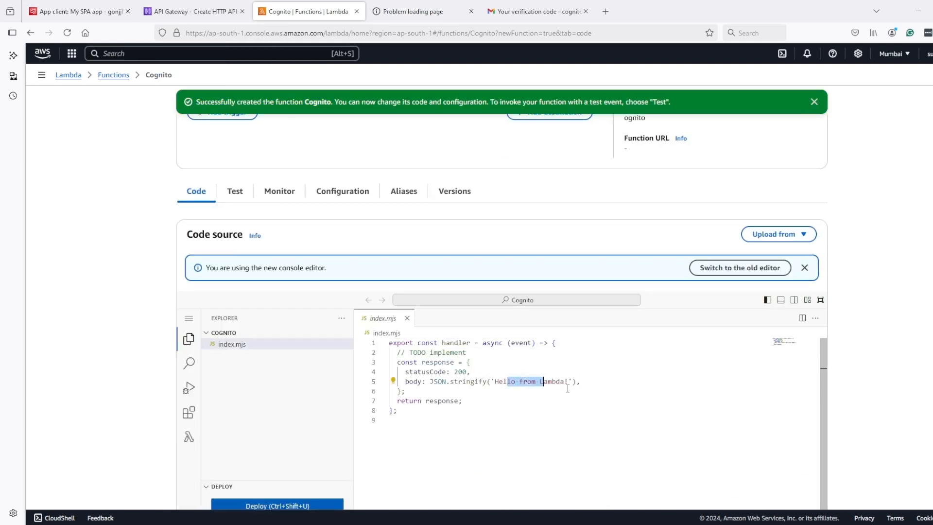
click(194, 11)
Step: Choose the Cognito Lambda function as CognitoDemo1's Lambda integration and continue to routes
click(731, 221)
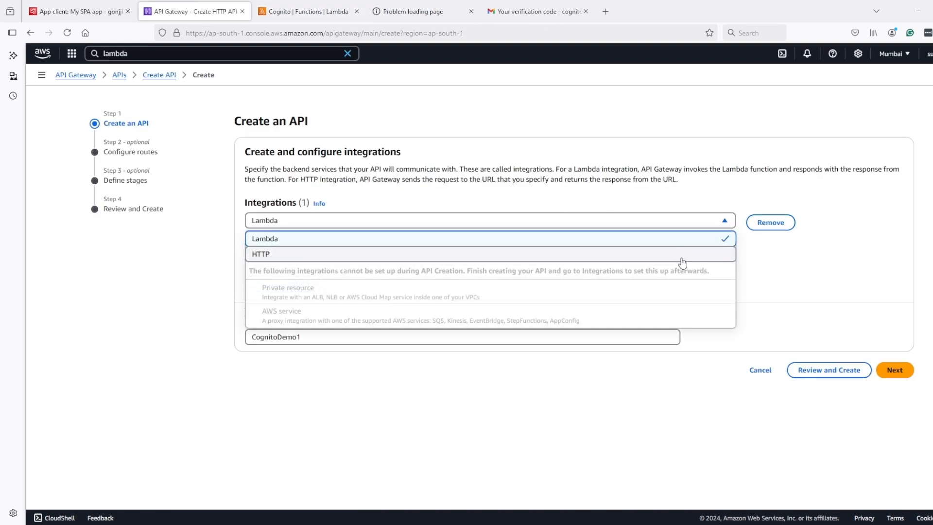
click(287, 254)
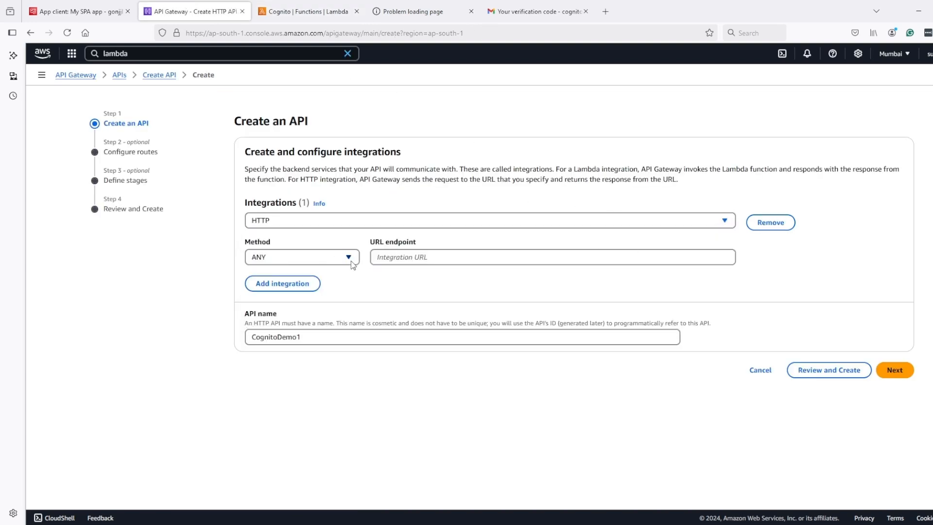
click(541, 255)
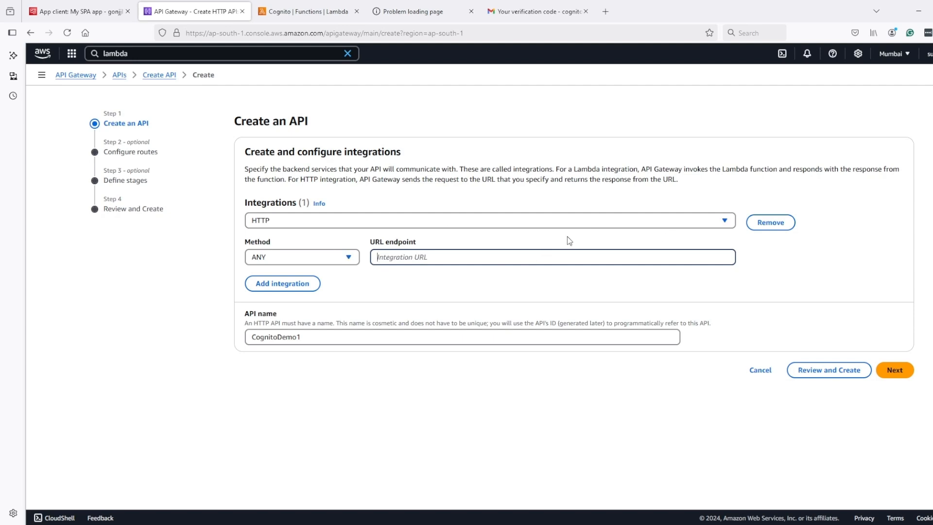
click(369, 222)
click(389, 240)
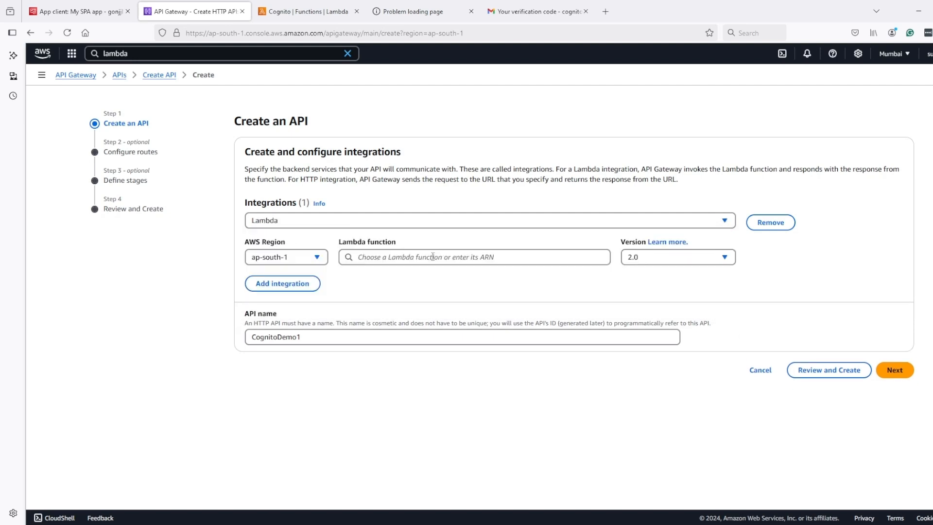
click(497, 258)
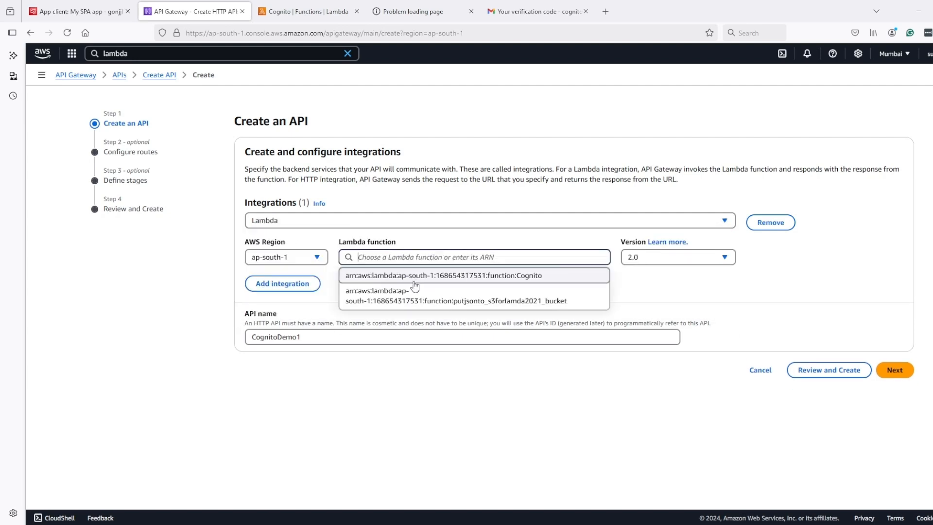
click(449, 275)
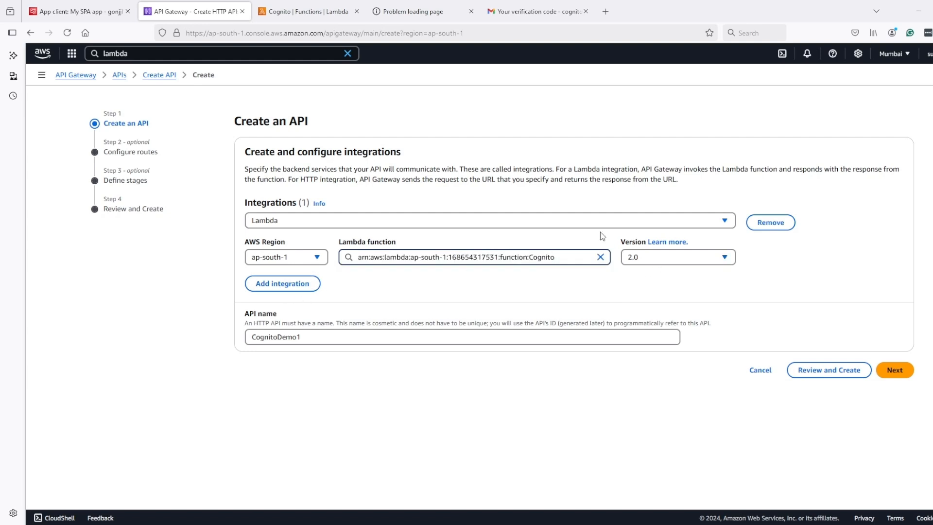
click(893, 372)
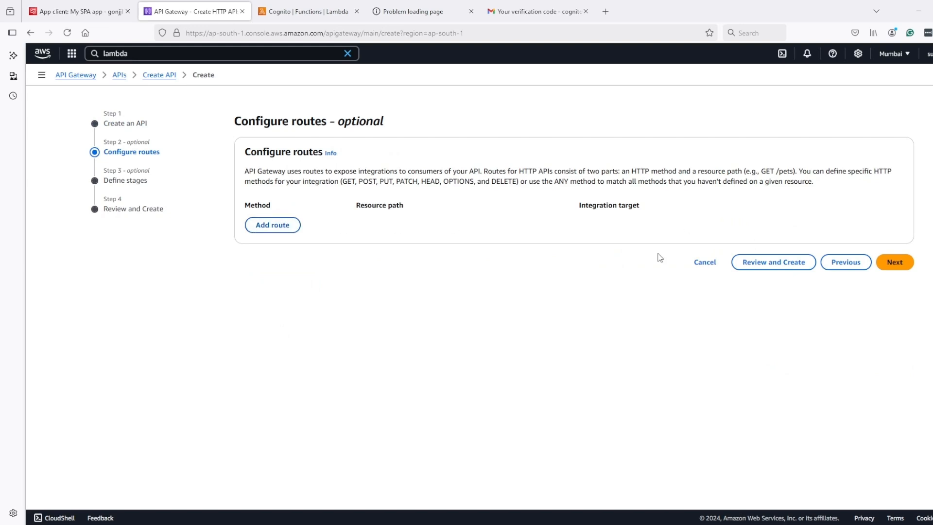
Step: Add a GET / route targeting the Cognito integration, keep the $default stage, and create the API
click(285, 226)
click(295, 227)
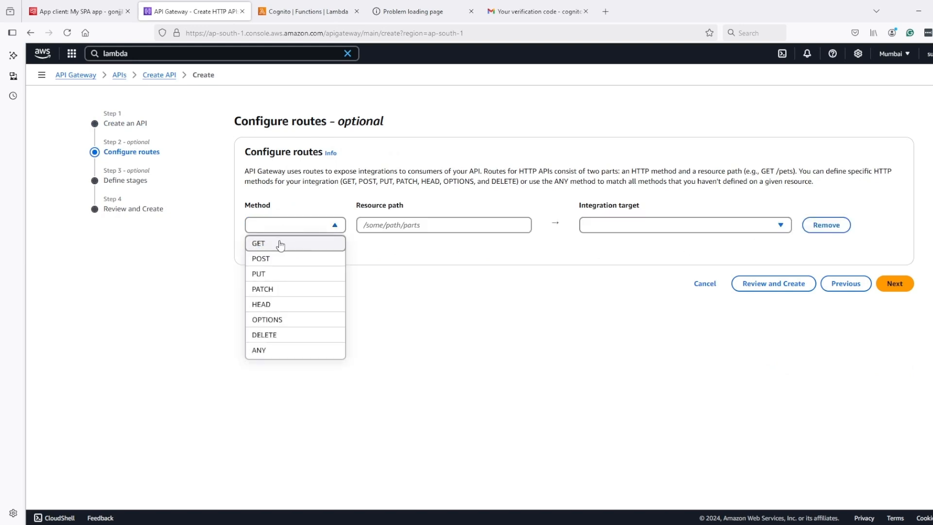
click(280, 242)
click(394, 228)
text(/)
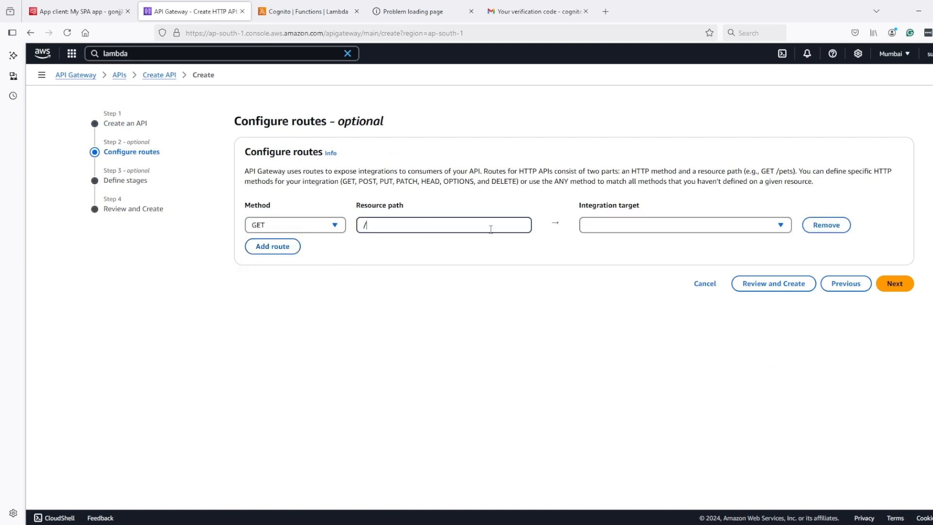
click(640, 225)
click(619, 245)
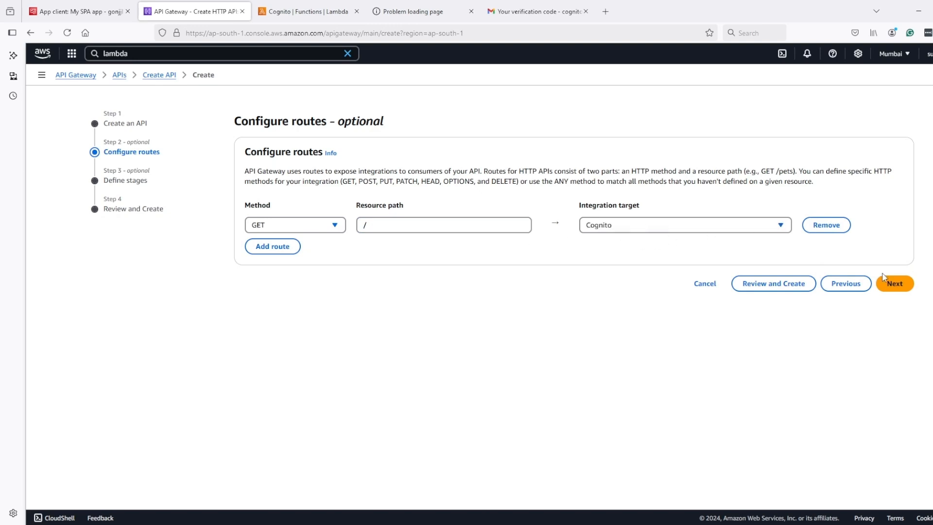
click(904, 286)
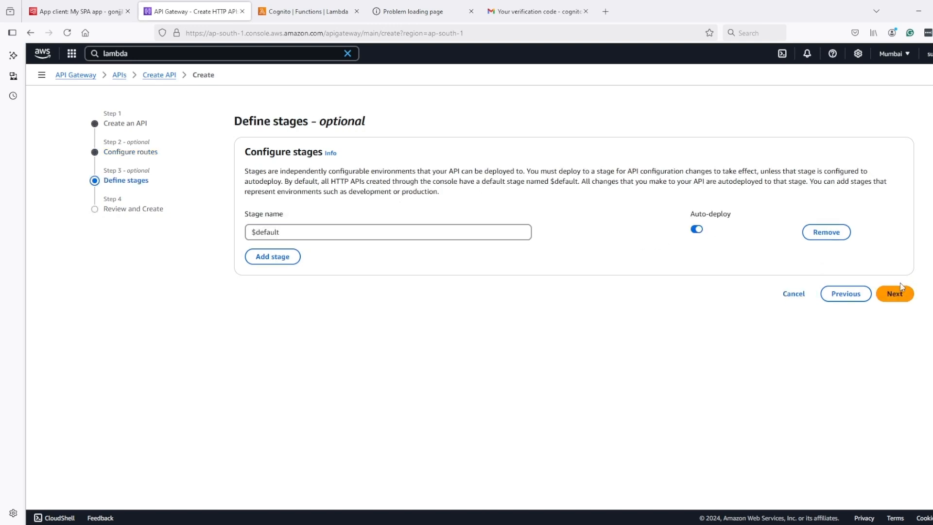
click(900, 289)
click(900, 451)
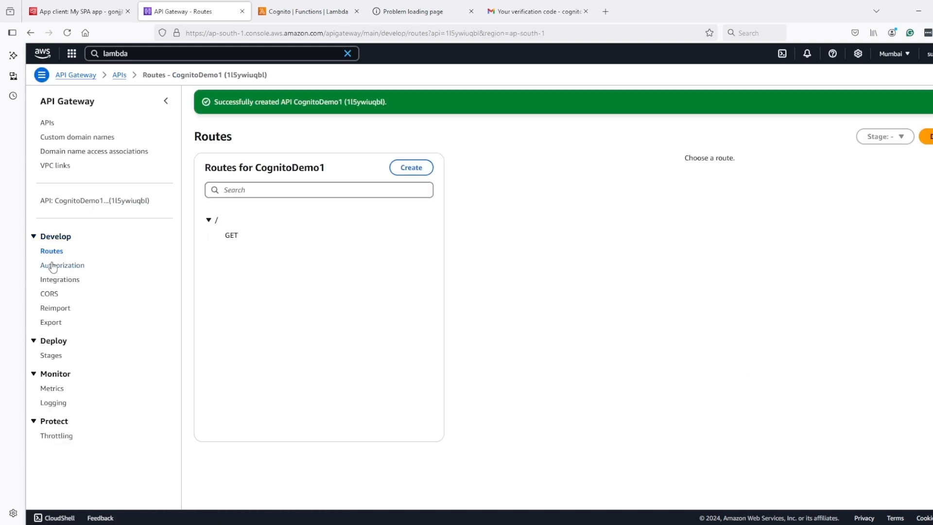
Step: Open CognitoDemo1's $default invoke URL and check that it returns 'Hello from Lambda!'
click(98, 202)
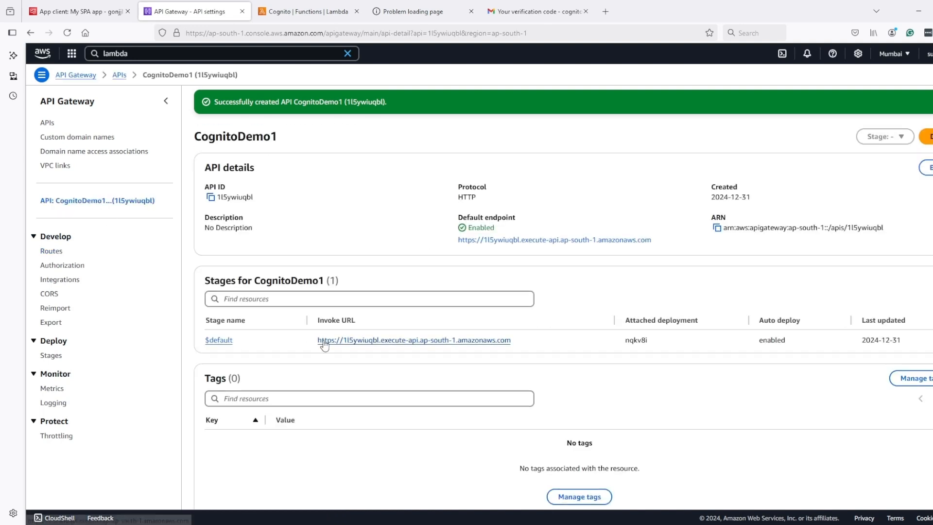
click(360, 344)
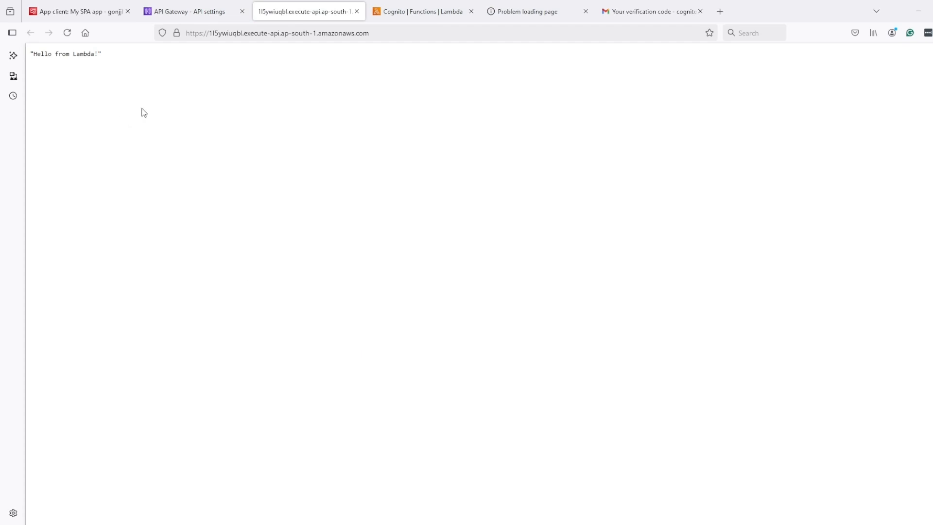
drag(104, 54, 34, 55)
click(32, 56)
click(198, 14)
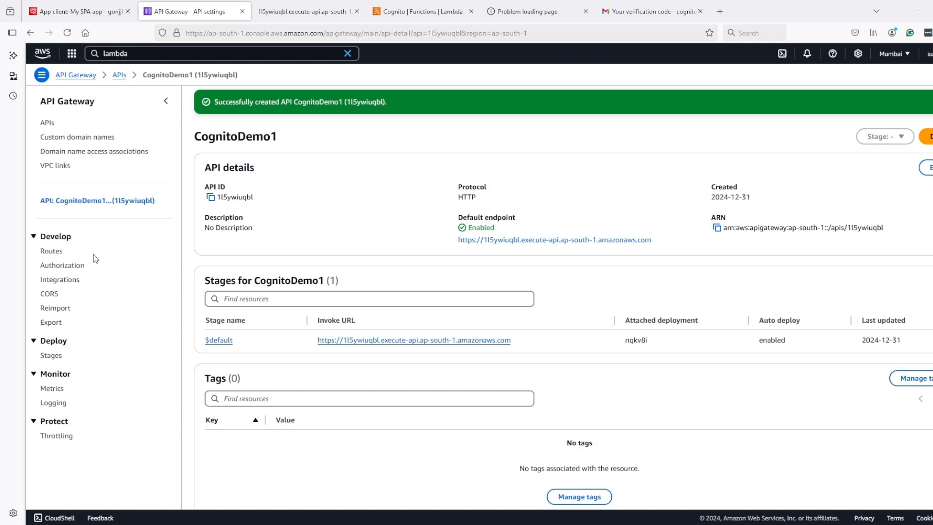
Step: From CognitoDemo1's authorization settings, start a JWT authorizer named Demo
click(52, 266)
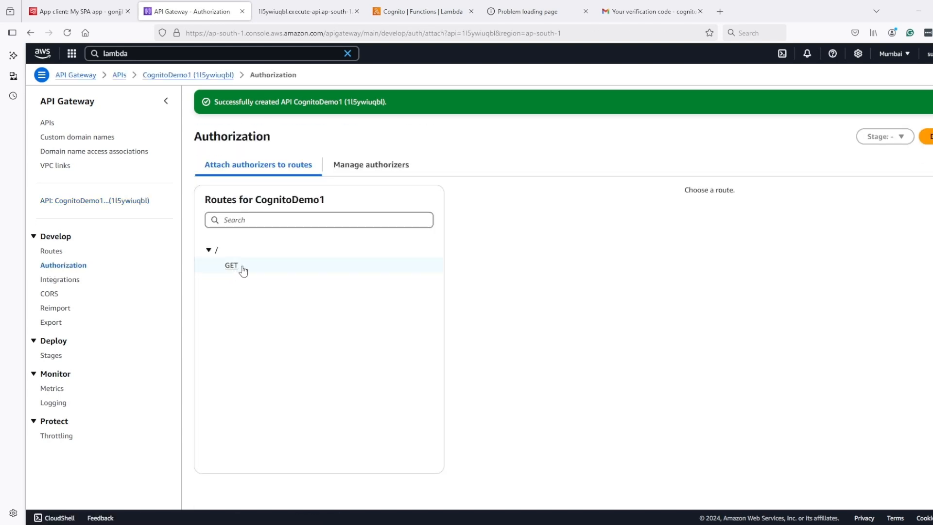
click(389, 167)
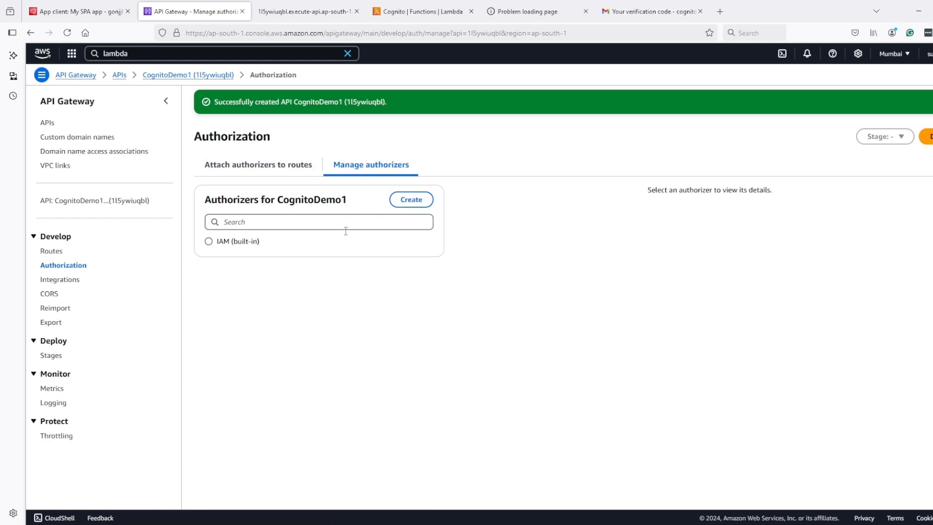
click(402, 200)
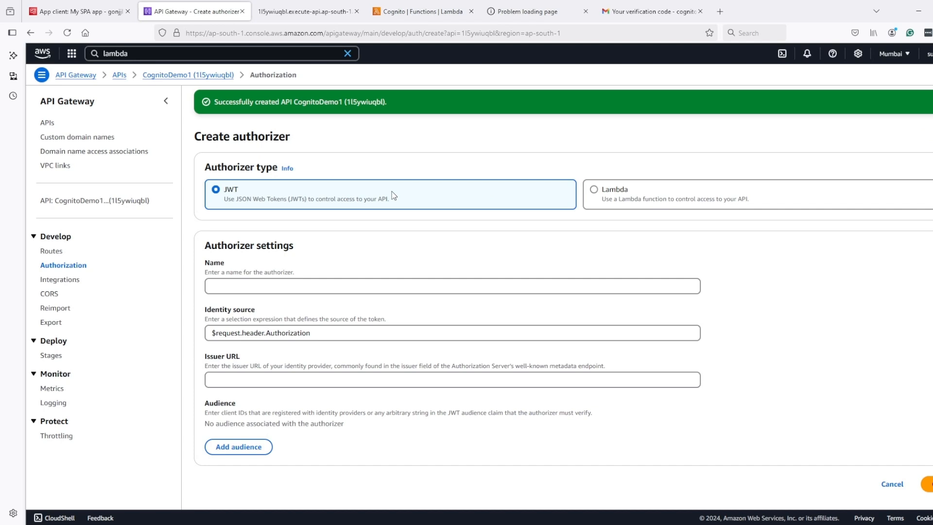
drag(392, 196, 226, 202)
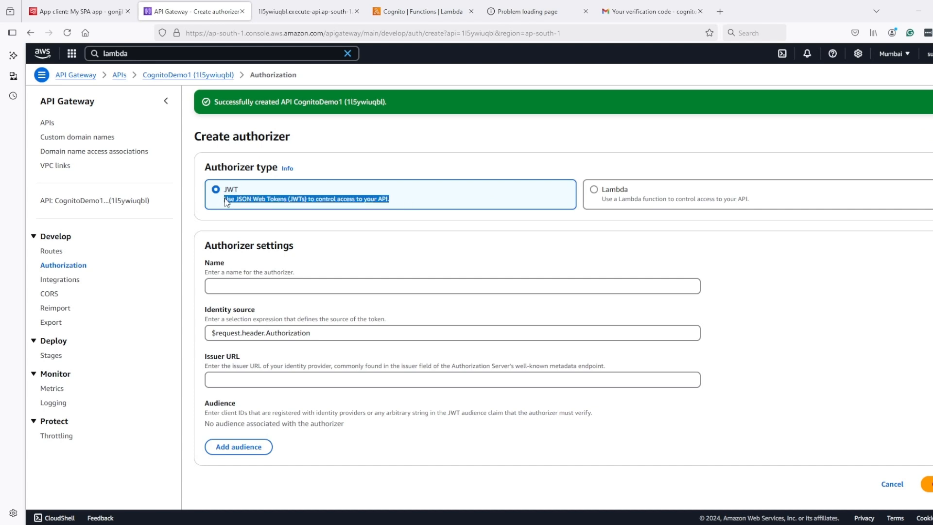
click(226, 203)
click(301, 288)
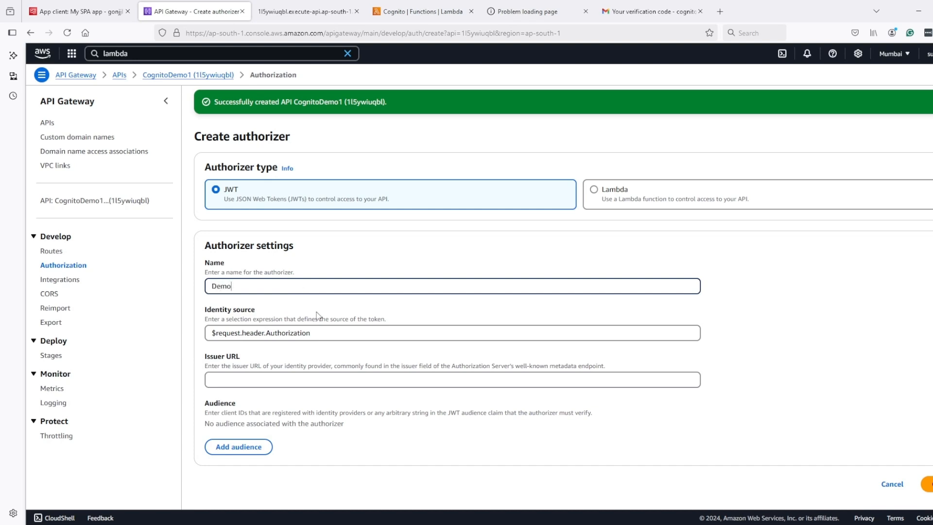
click(251, 377)
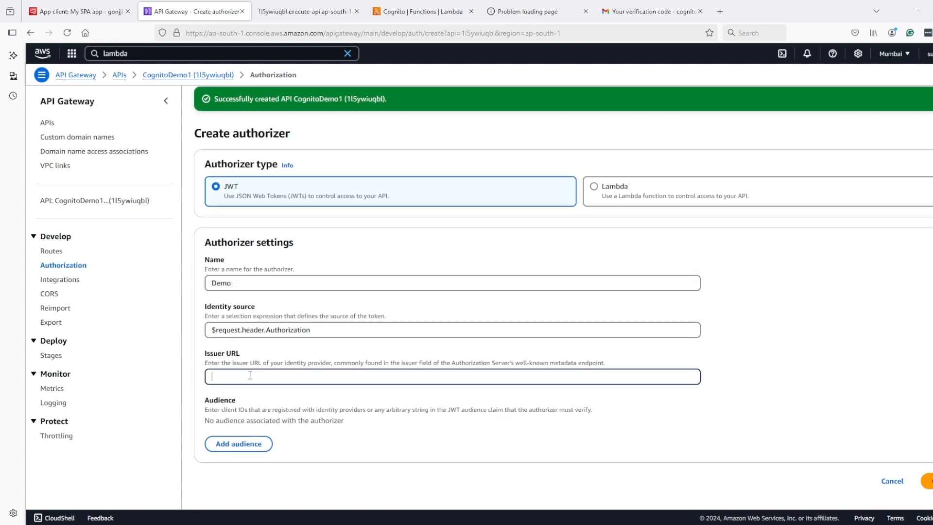
Step: Set the issuer URL to the user pool's token signing key URL minus /.well-known/jwks.json
click(84, 12)
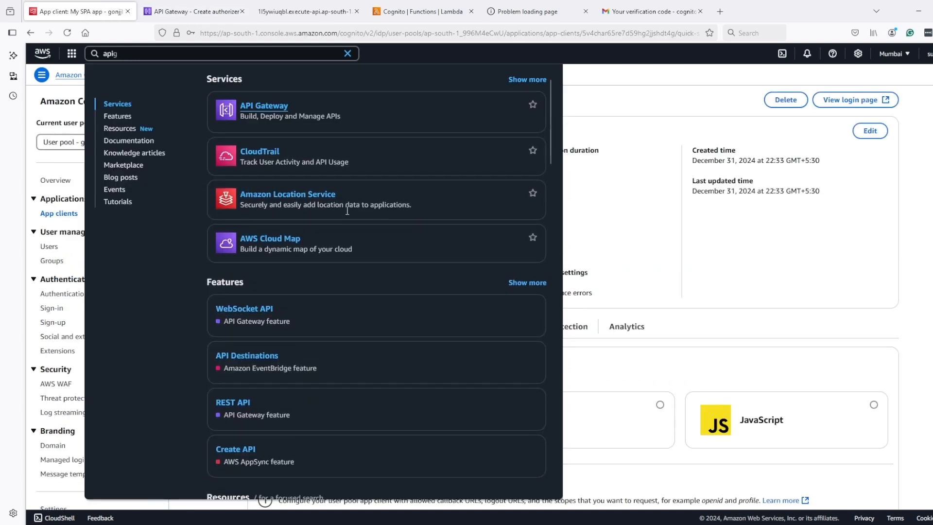
click(768, 236)
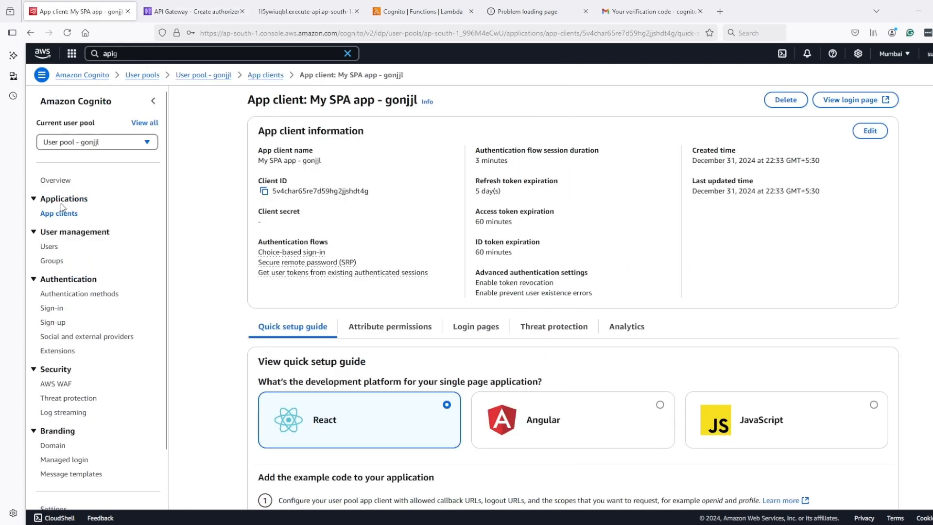
click(57, 180)
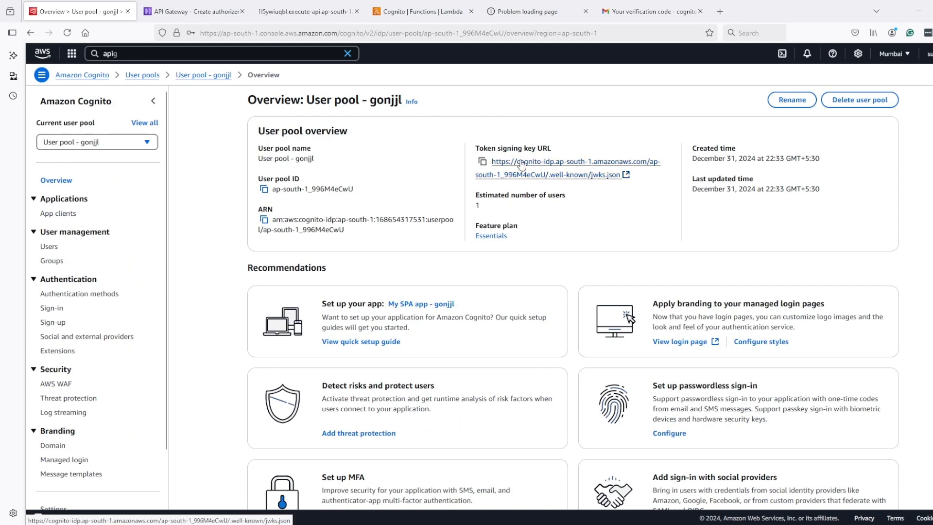
click(483, 163)
click(483, 163)
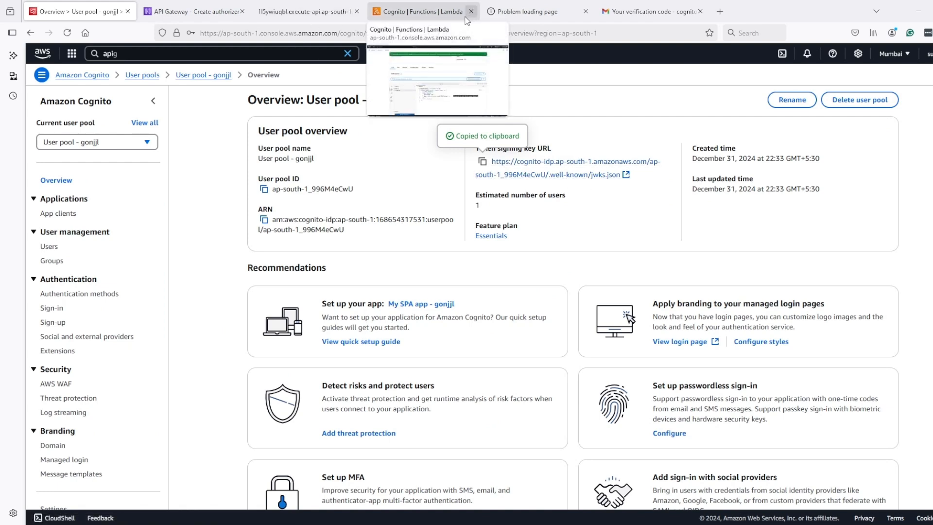
click(199, 16)
key(ctrl+v)
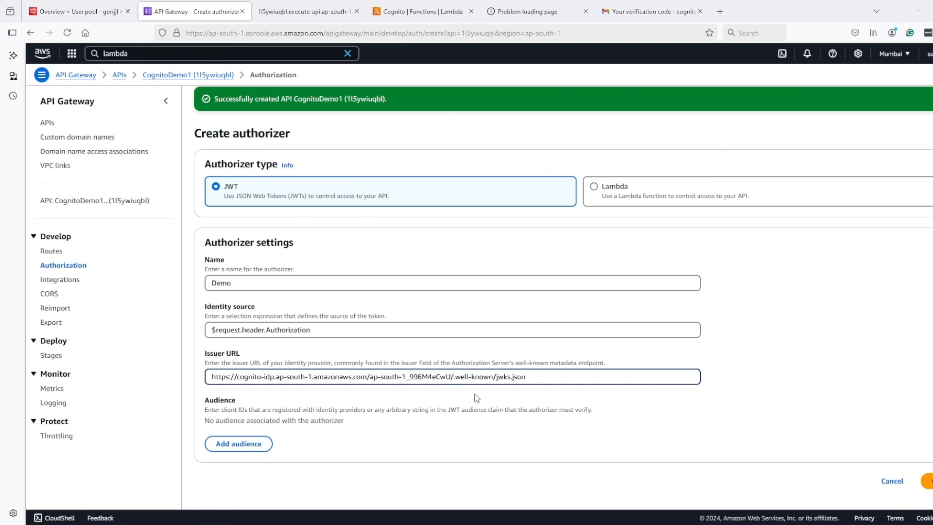
drag(451, 379, 621, 379)
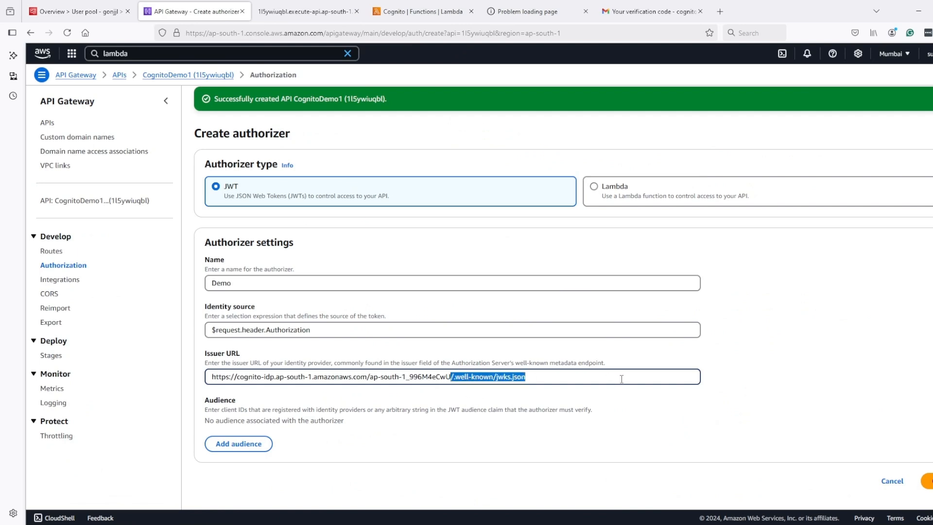
key(BackSpace)
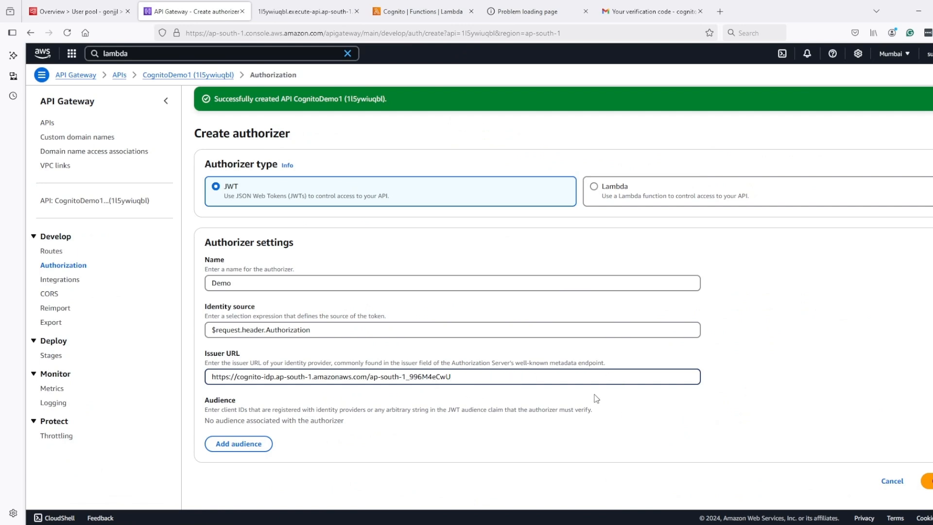
click(310, 420)
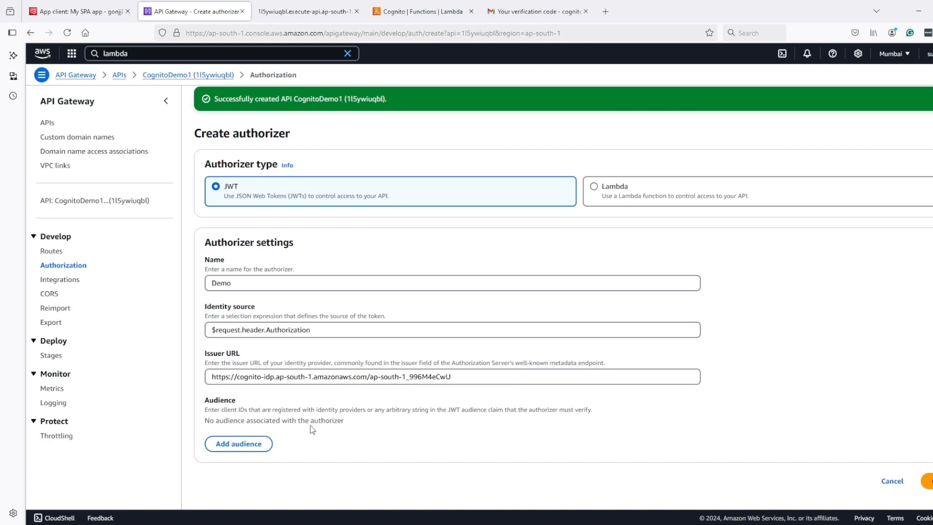
Step: Add the My SPA app client ID as the authorizer's audience
click(74, 11)
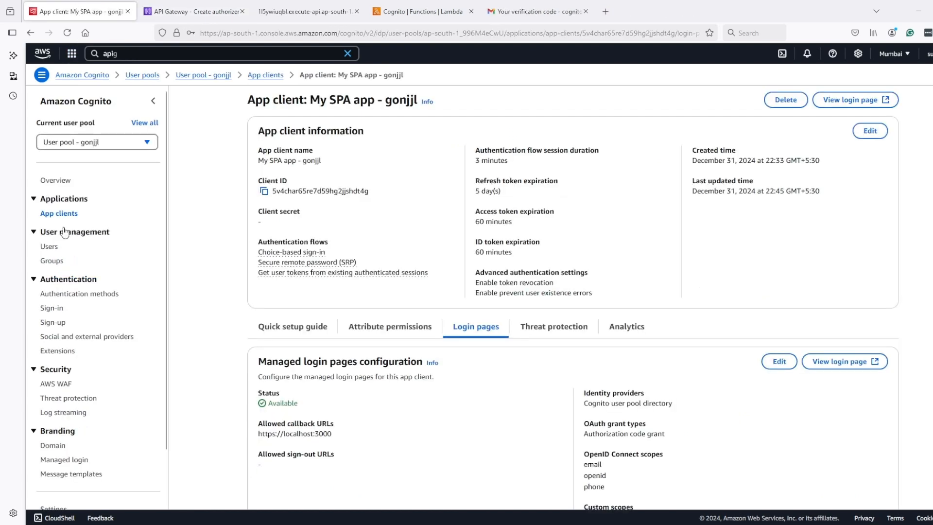
click(265, 191)
click(195, 10)
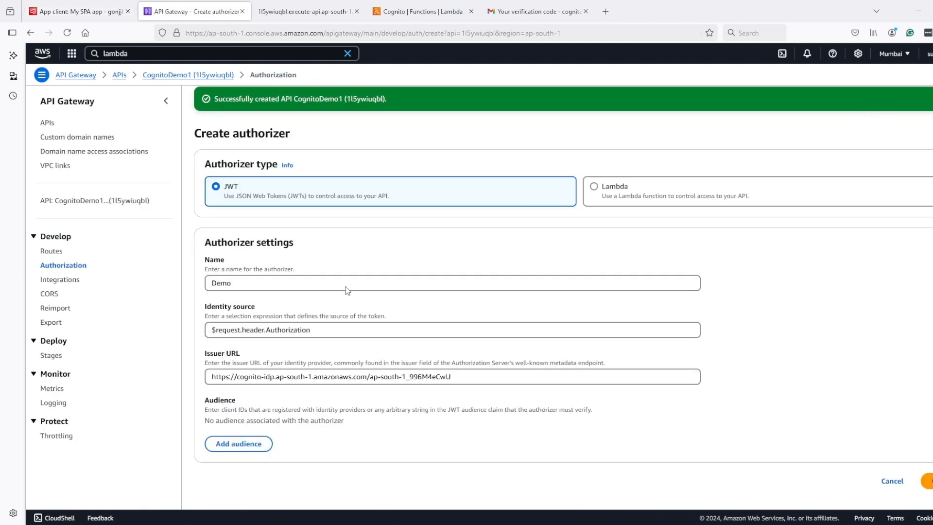
click(239, 443)
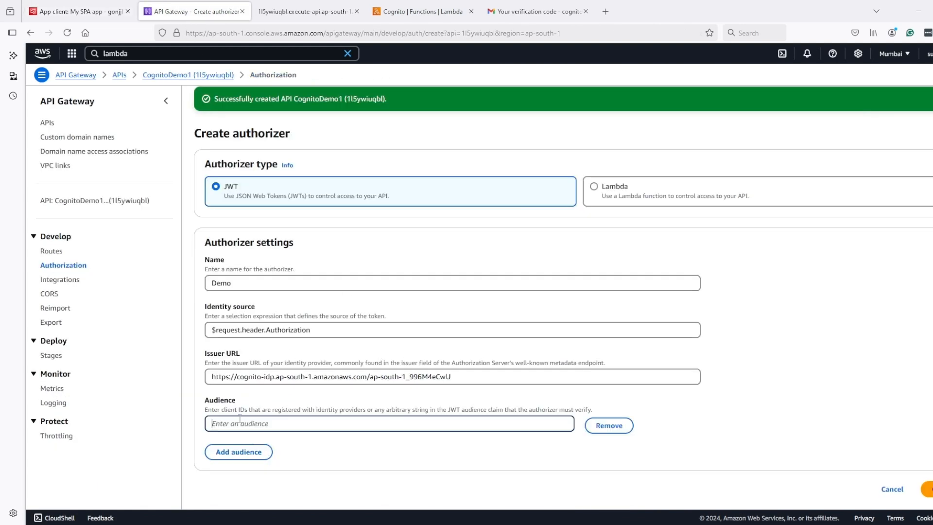
key(ctrl+v)
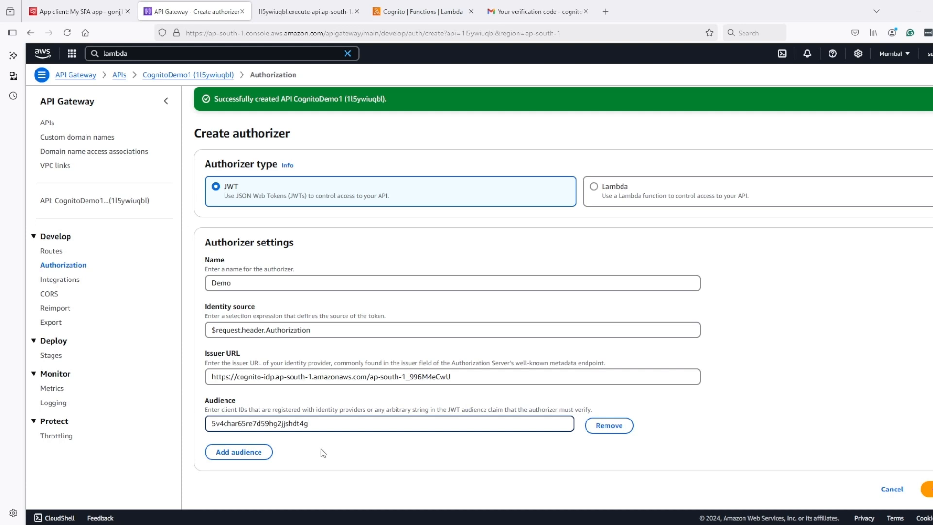
Step: Return to the My SPA app client and begin editing its managed login pages
click(86, 13)
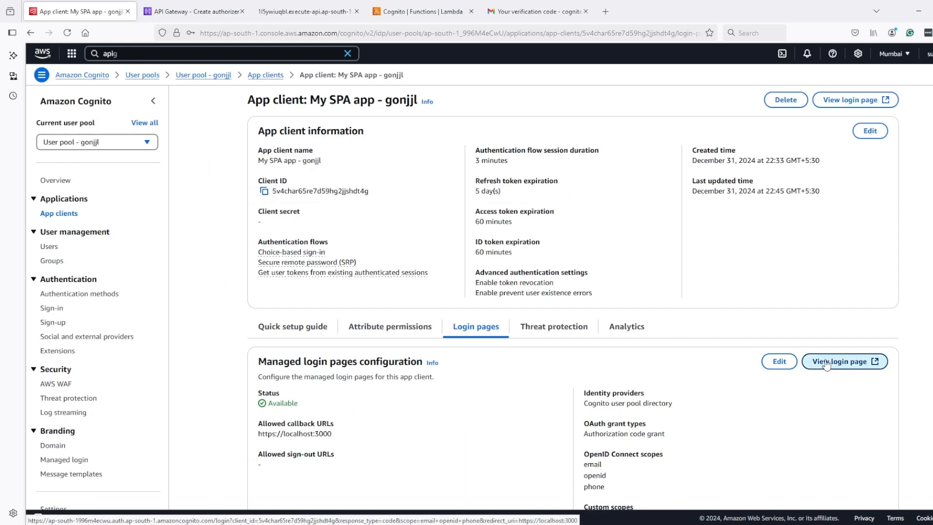
click(826, 362)
key(ctrl+shift+Tab)
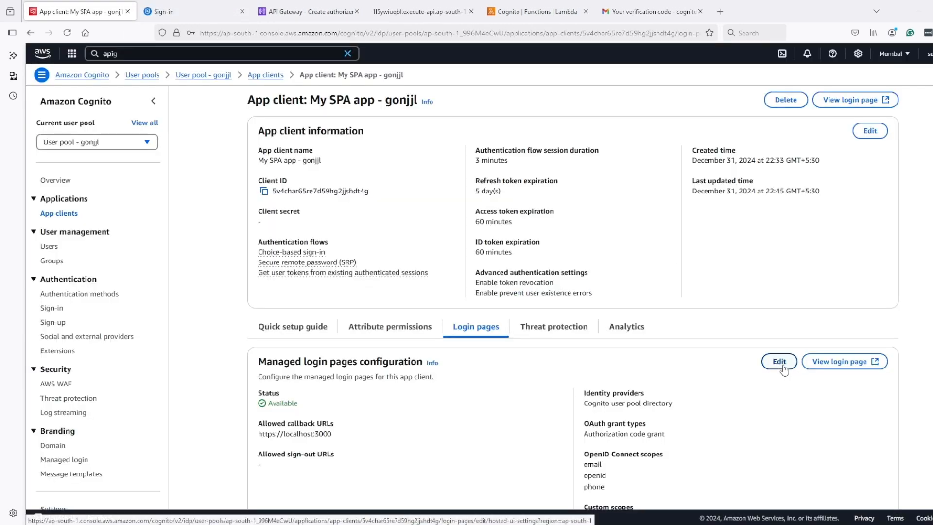
click(778, 361)
Step: Add the Implicit grant while keeping the Authorization code grant, then save the changes
click(325, 402)
click(325, 403)
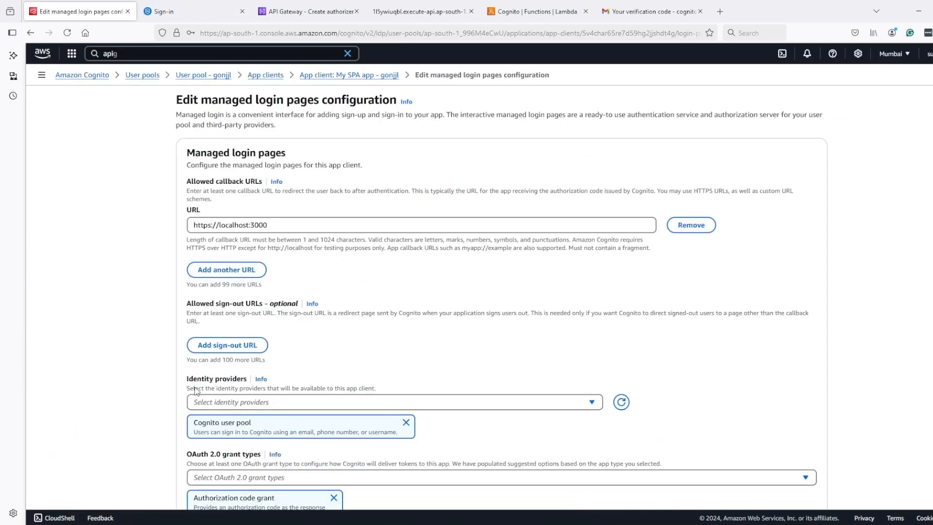
scroll(327, 422, down, 3)
click(318, 377)
click(246, 420)
click(781, 395)
click(661, 399)
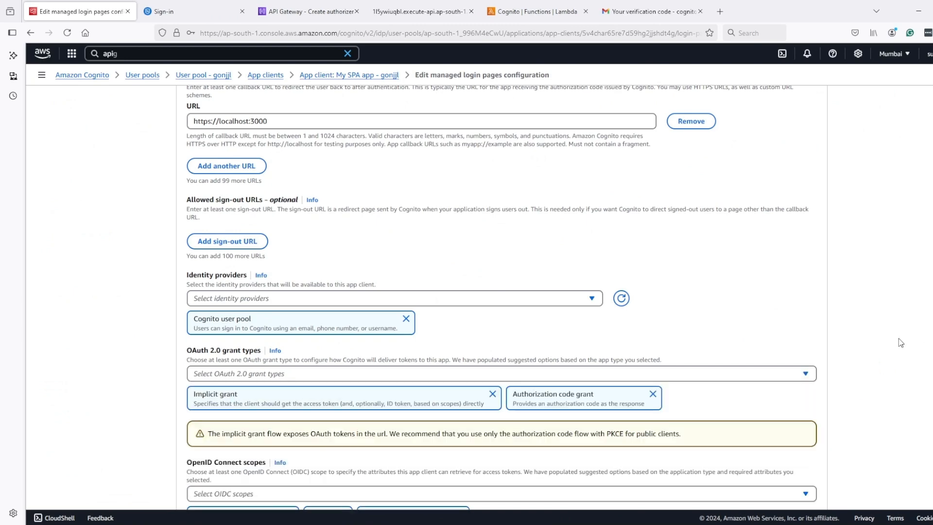
scroll(717, 381, down, 3)
click(770, 480)
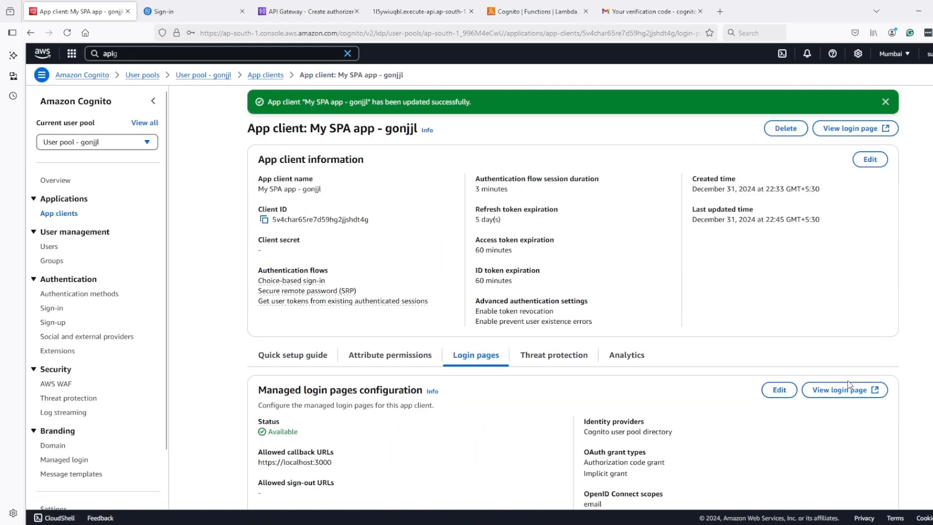
Step: Open the hosted login page with response_type changed from code to token in the URL
click(851, 391)
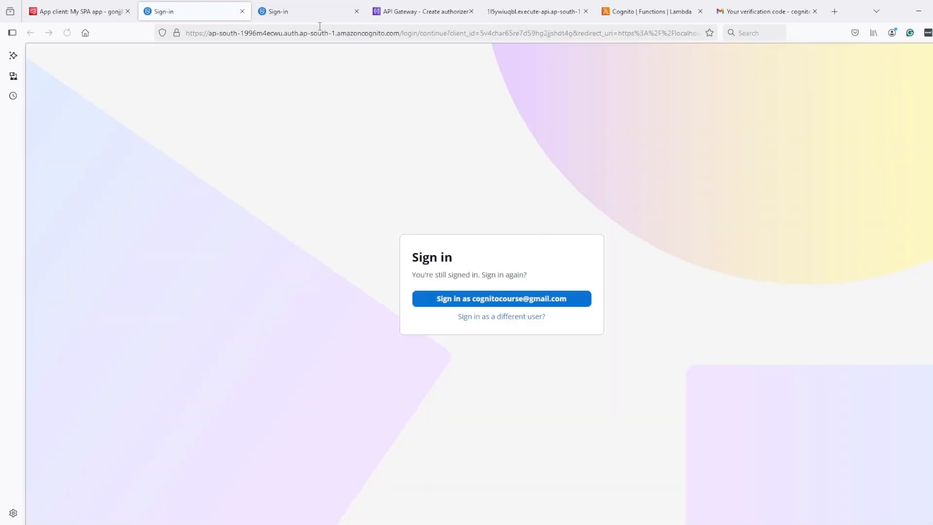
click(618, 33)
drag(618, 33, 737, 34)
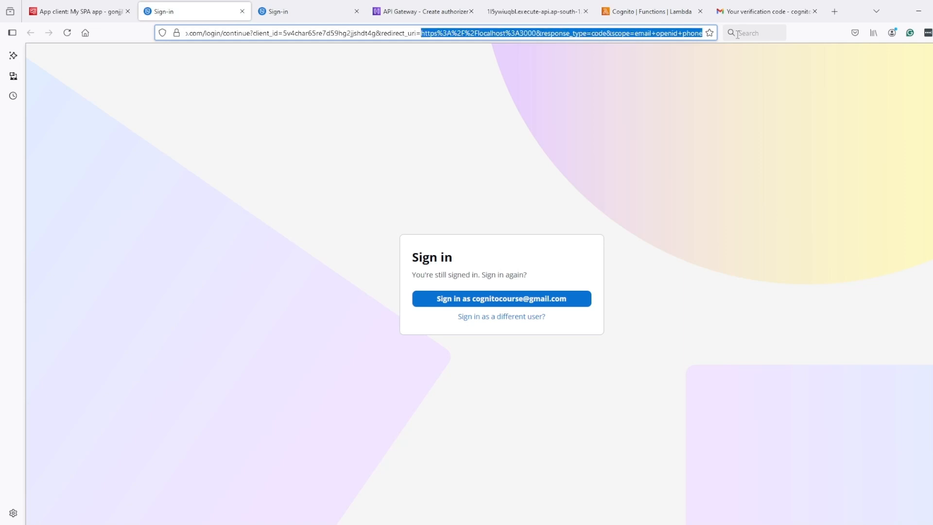
click(607, 31)
key(BackSpace)
key(BackSpace)
key(BackSpace)
key(BackSpace)
text(token)
key(Return)
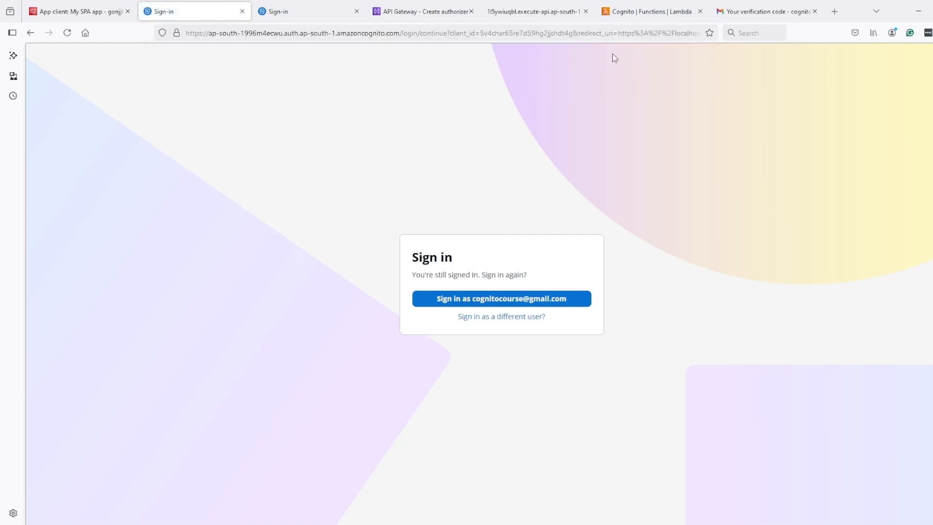
click(523, 300)
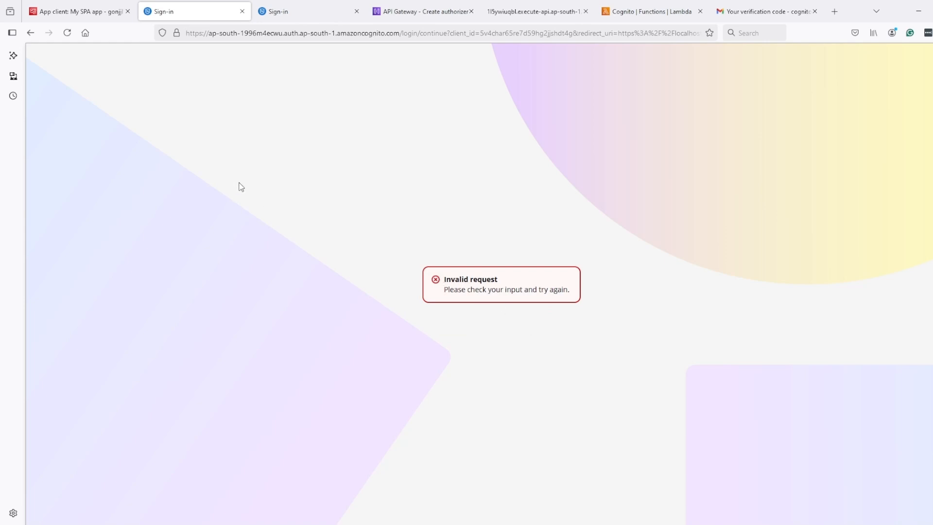
Step: Close the duplicate tab, reload the login page, and reapply response_type=token
middle_click(293, 14)
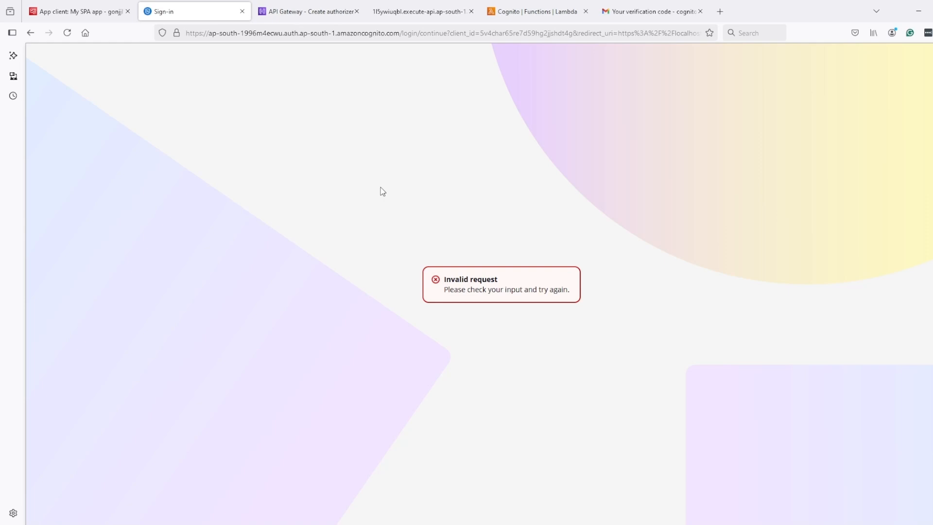
key(F5)
drag(640, 32, 863, 37)
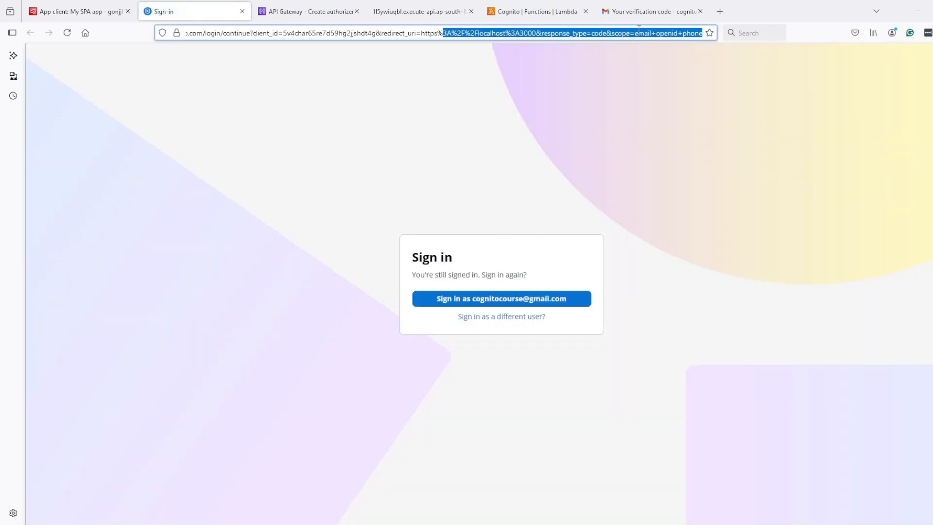
click(606, 31)
key(BackSpace)
key(BackSpace)
key(BackSpace)
key(BackSpace)
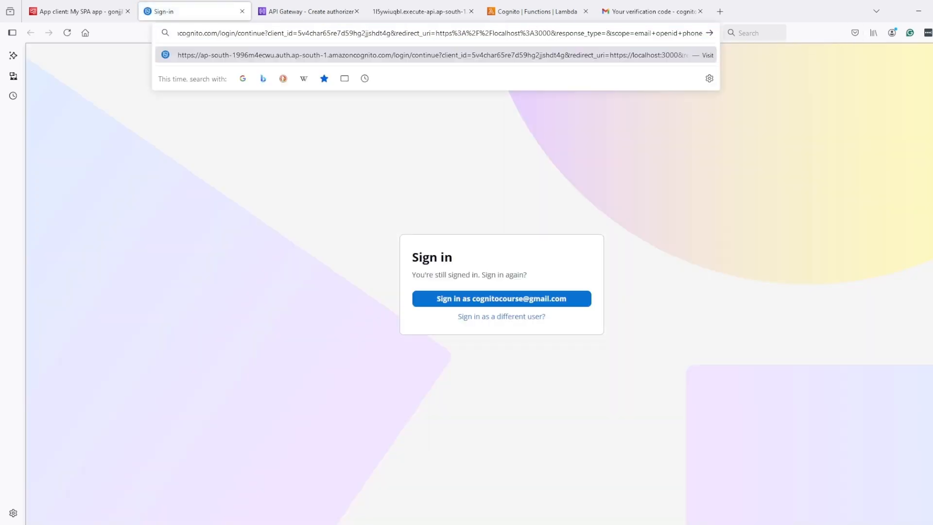
text(token)
key(Return)
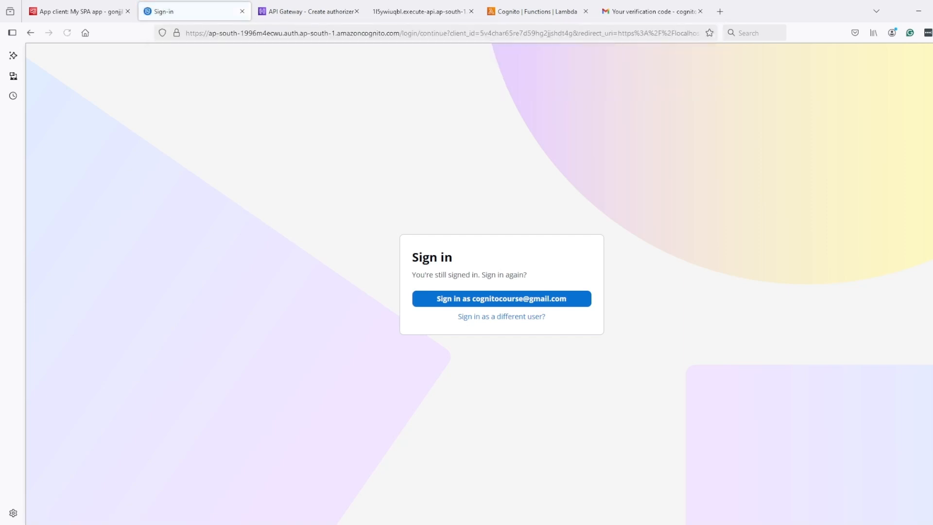
click(522, 298)
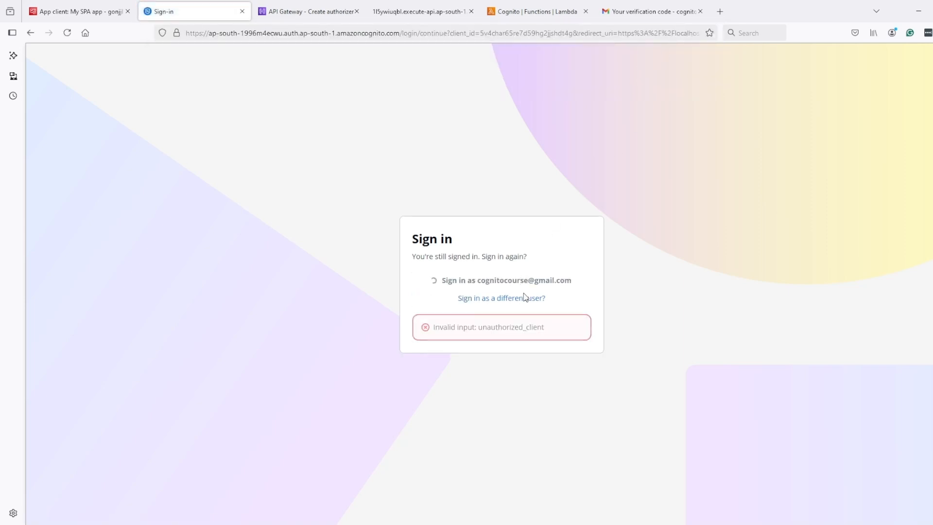
Step: Sign in with the saved email and password and copy the localhost redirect URL holding the id_token
click(482, 298)
click(421, 291)
click(438, 302)
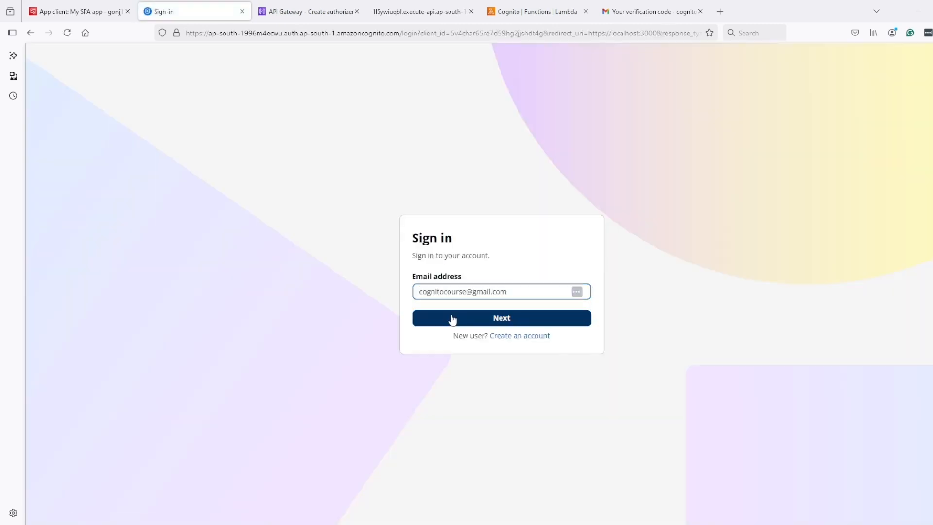
click(450, 318)
click(429, 292)
click(459, 315)
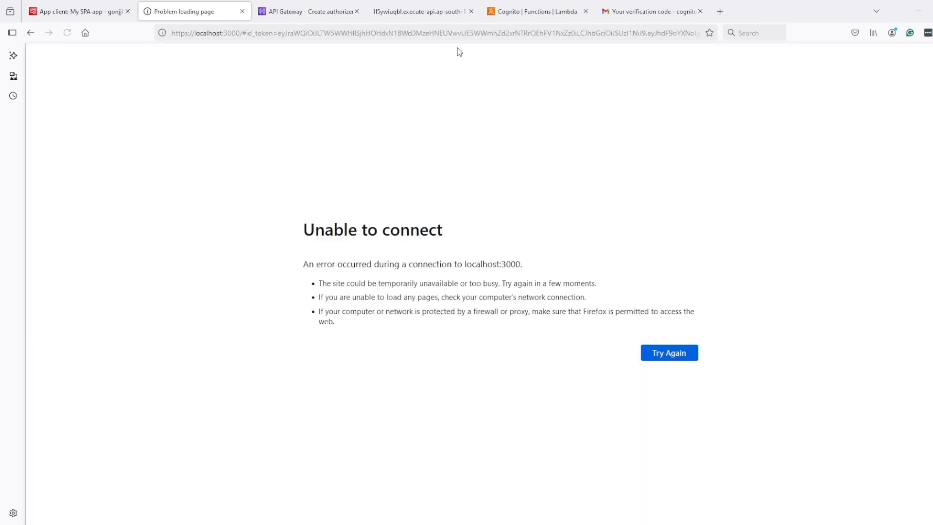
click(434, 33)
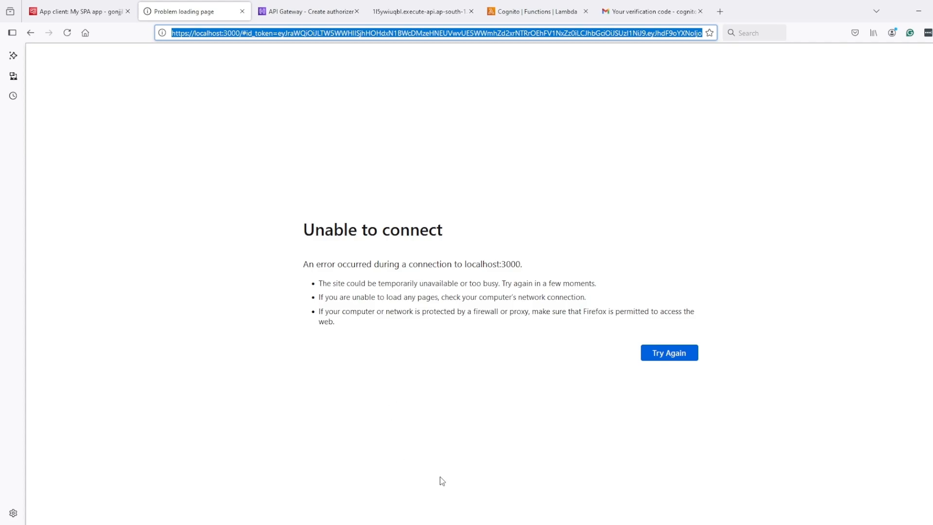
key(alt+Tab)
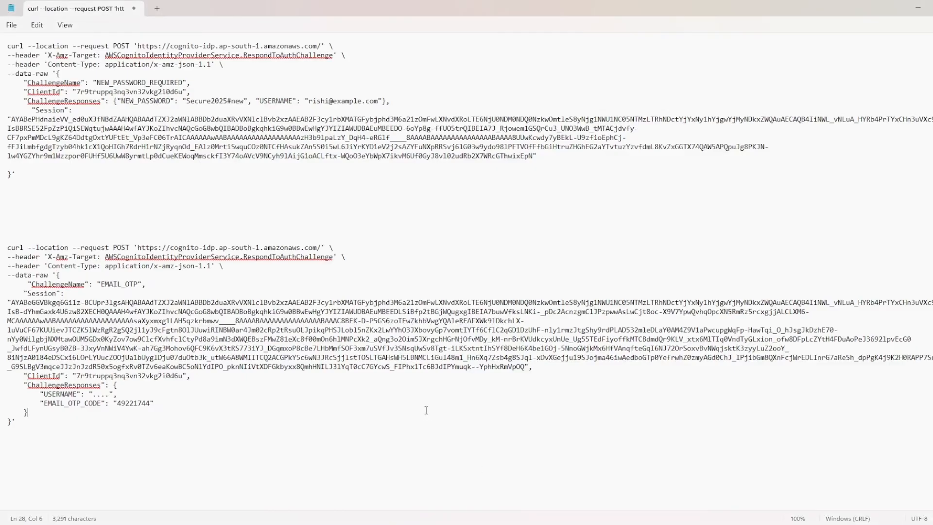
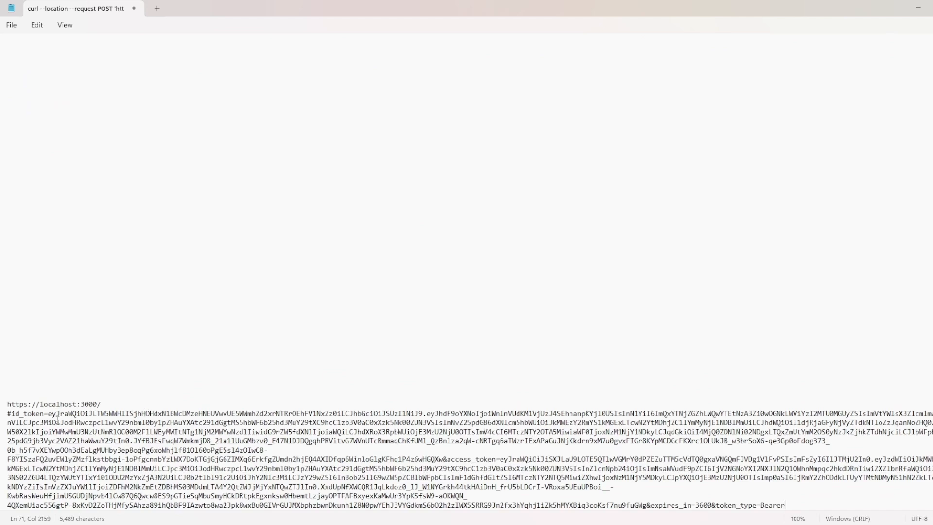
Step: Insert a line break right after "#id_token=" so the ID token value sits on its own line
click(47, 414)
key(Return)
key(Return)
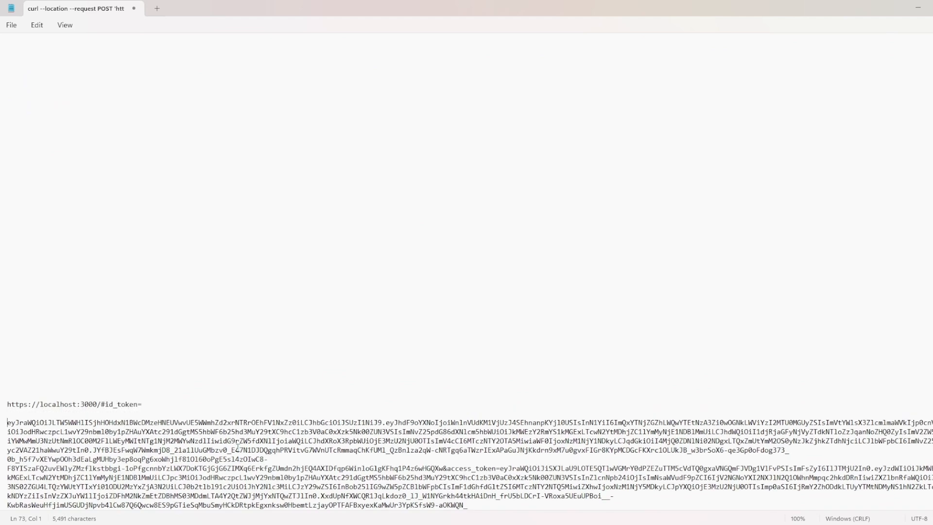
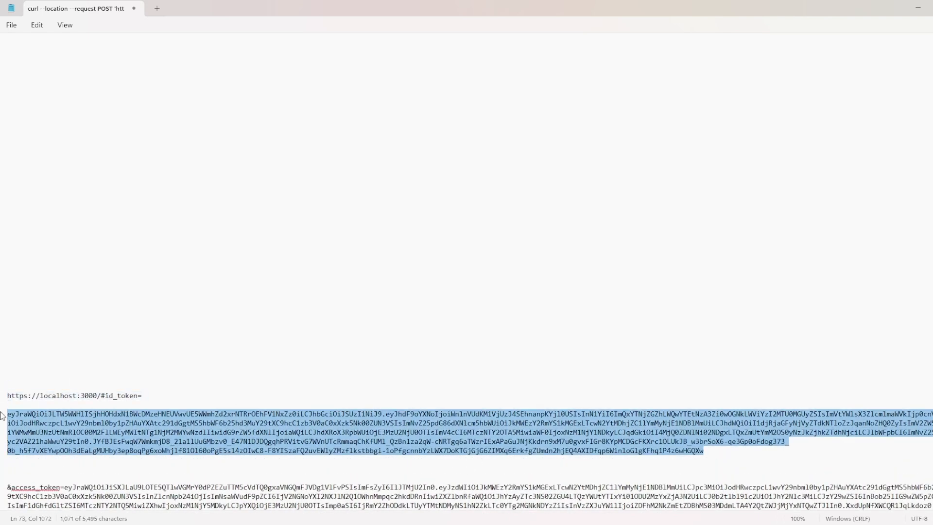
Step: Minimise the Notepad notes to bring back the browser's localhost:3000 error page
click(920, 8)
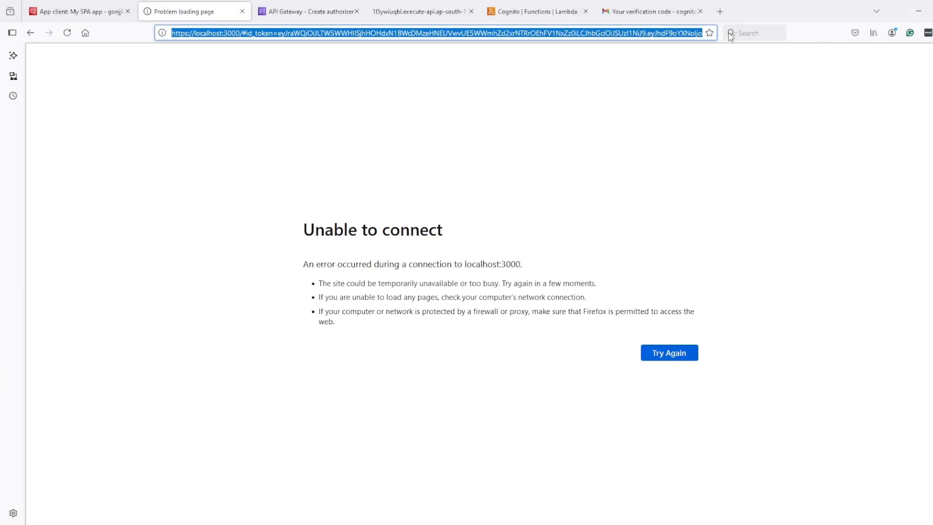
Step: Go to jwt.io in a new tab and open its beta JWT debugger
click(720, 11)
text(jwt.i)
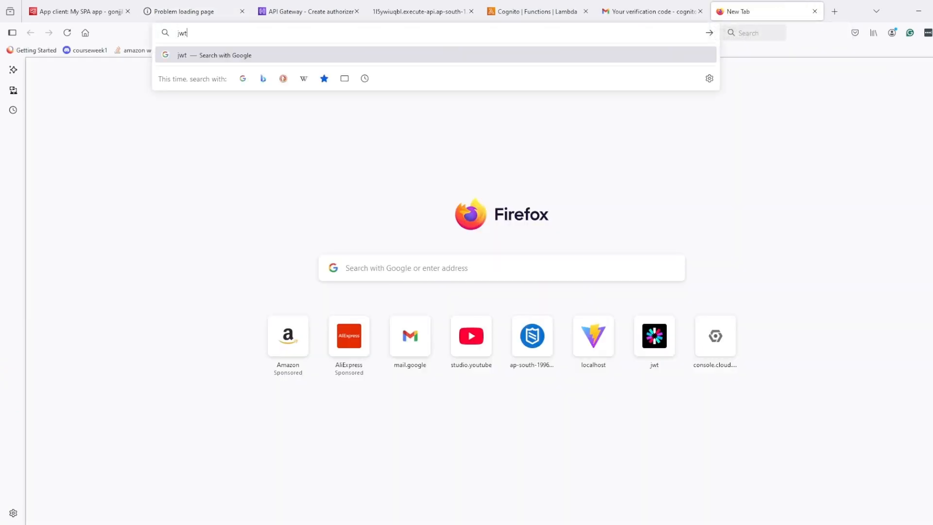
text(o)
key(Return)
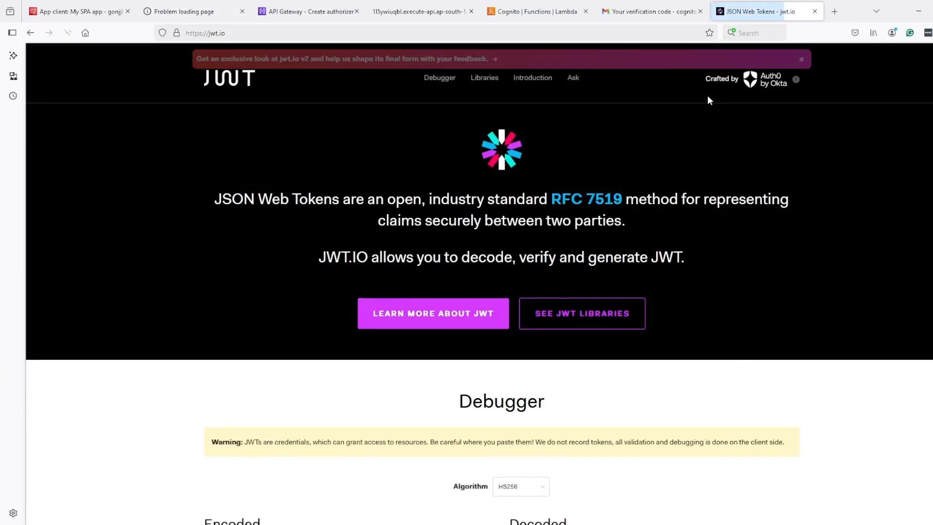
click(437, 62)
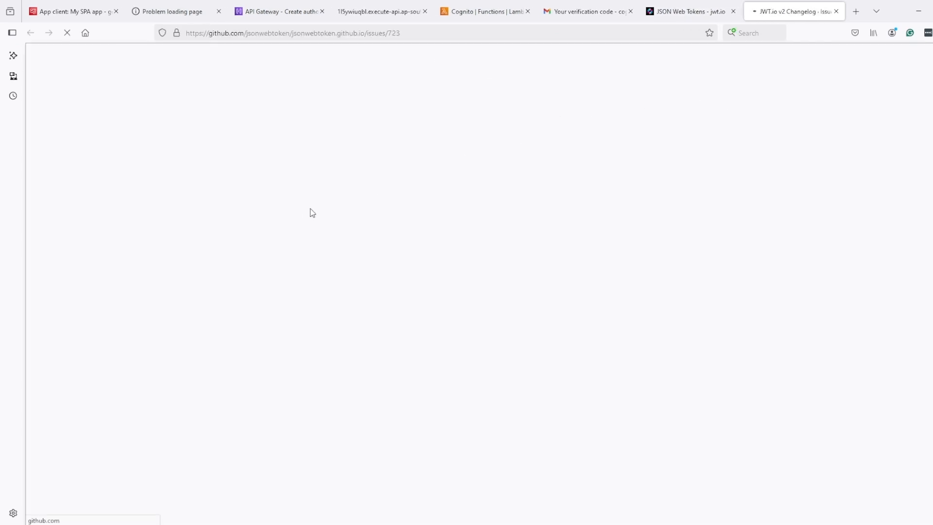
click(313, 276)
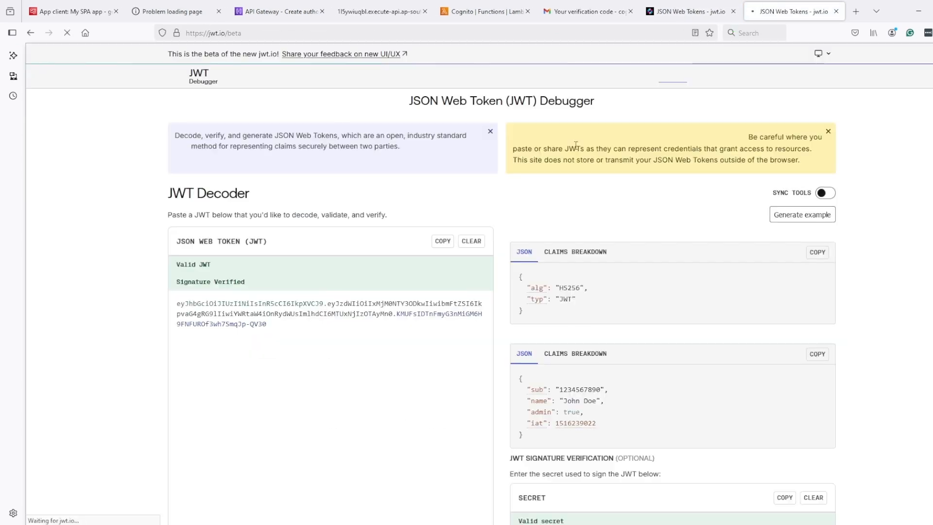
Step: Paste the Cognito ID token and check its aud claim against the app client ID
scroll(352, 212, down, 3)
drag(287, 272, 159, 195)
key(ctrl+v)
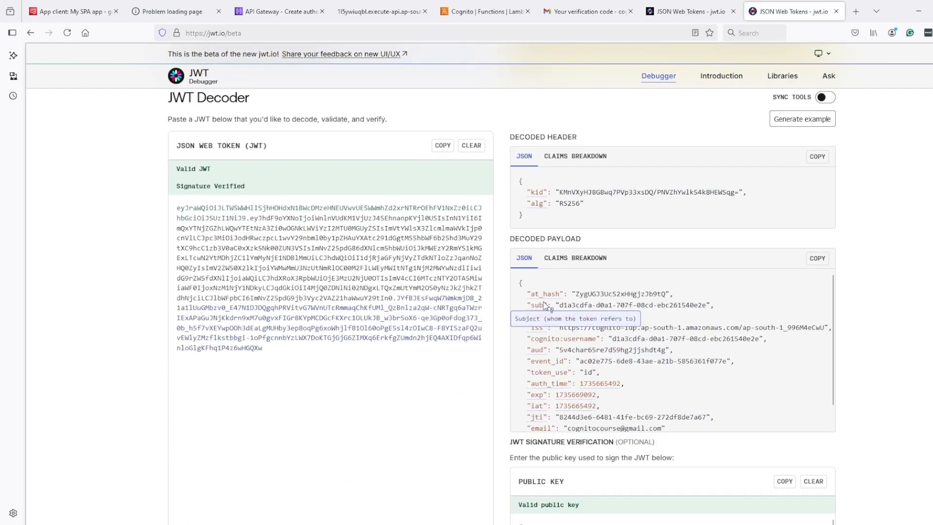
scroll(719, 389, down, 1)
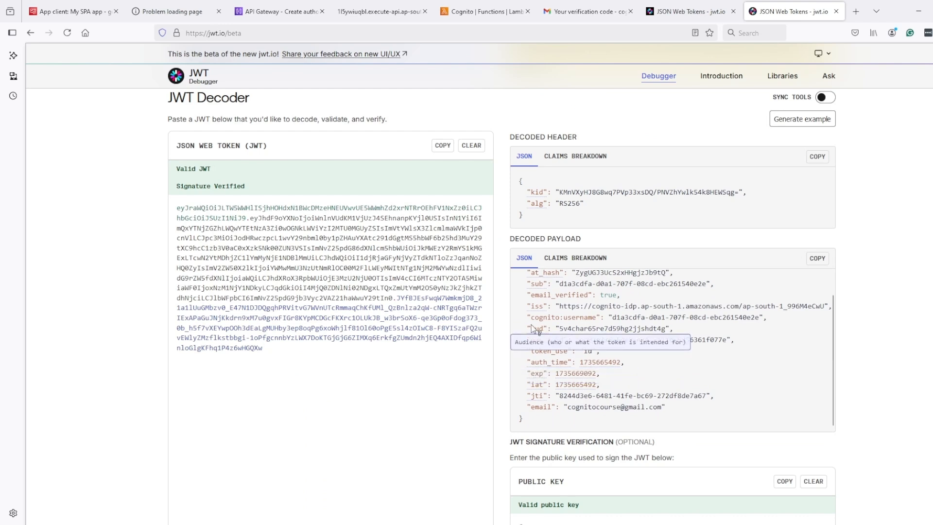
drag(527, 329, 675, 329)
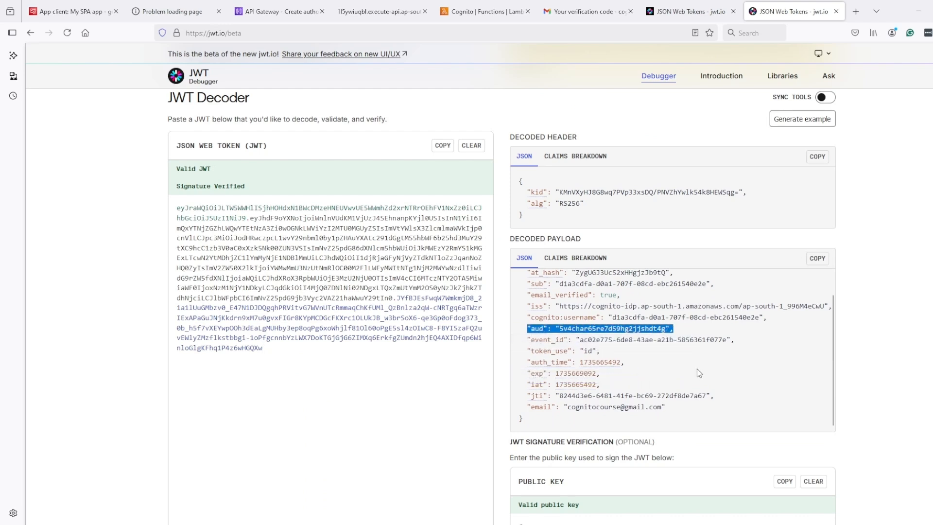
scroll(696, 368, up, 1)
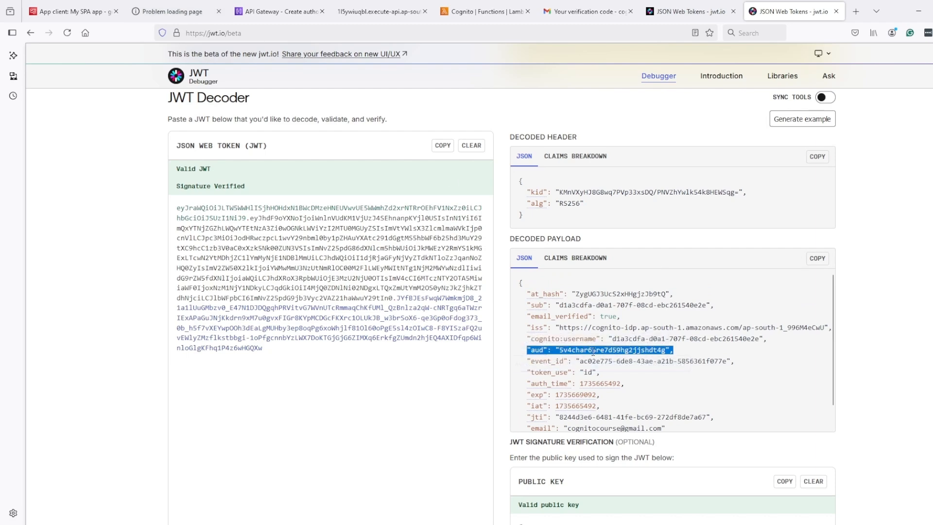
key(ctrl+1)
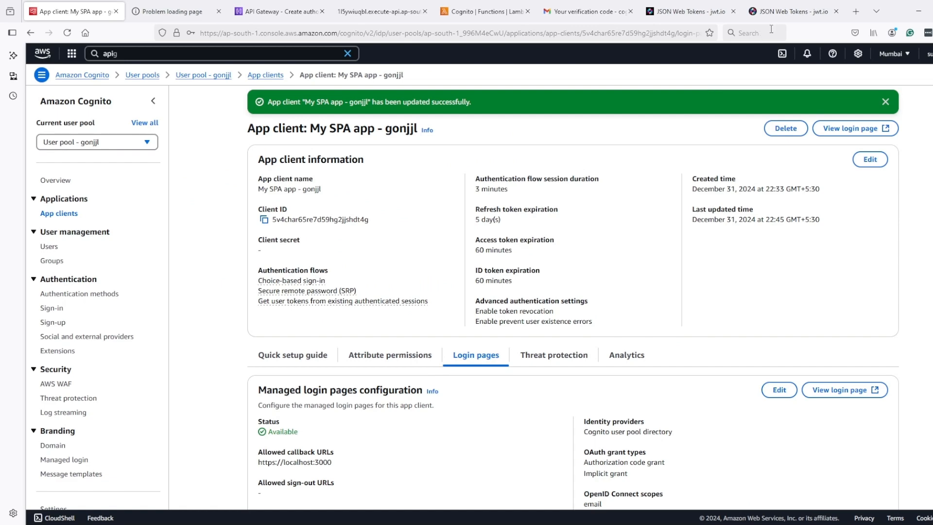
click(778, 15)
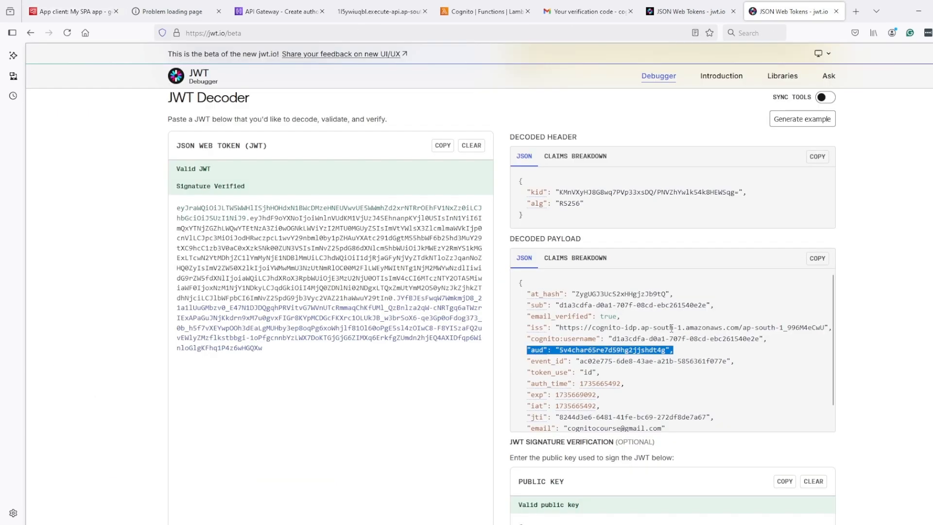
Step: Check the Cognito client audience value and create the Demo JWT authorizer
click(277, 11)
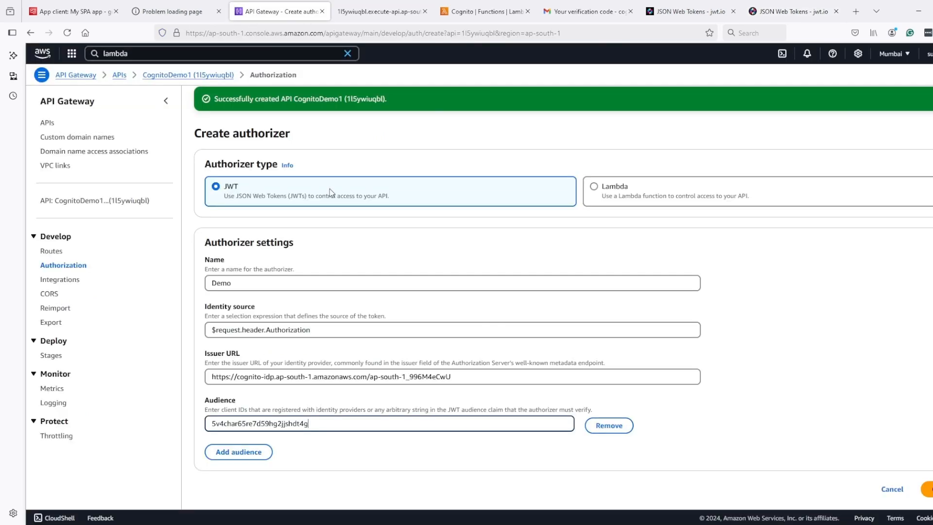
drag(311, 423, 203, 423)
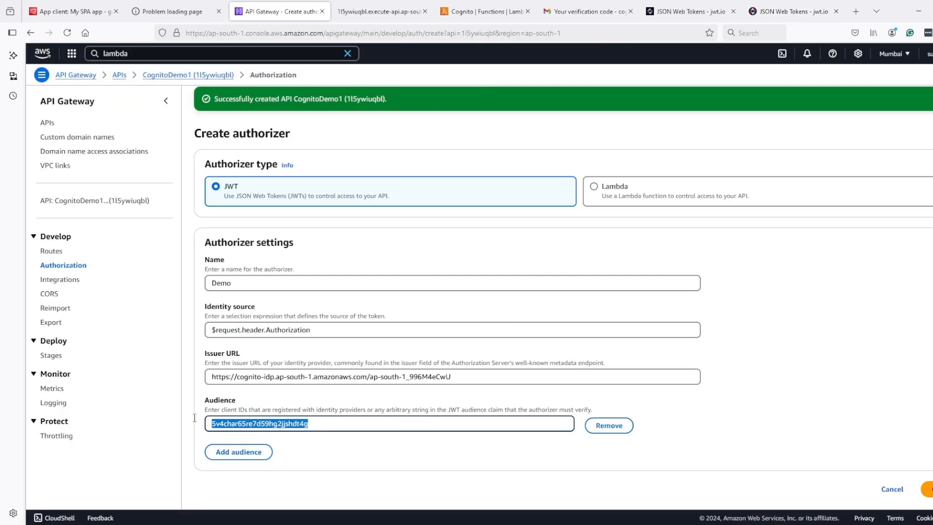
click(358, 460)
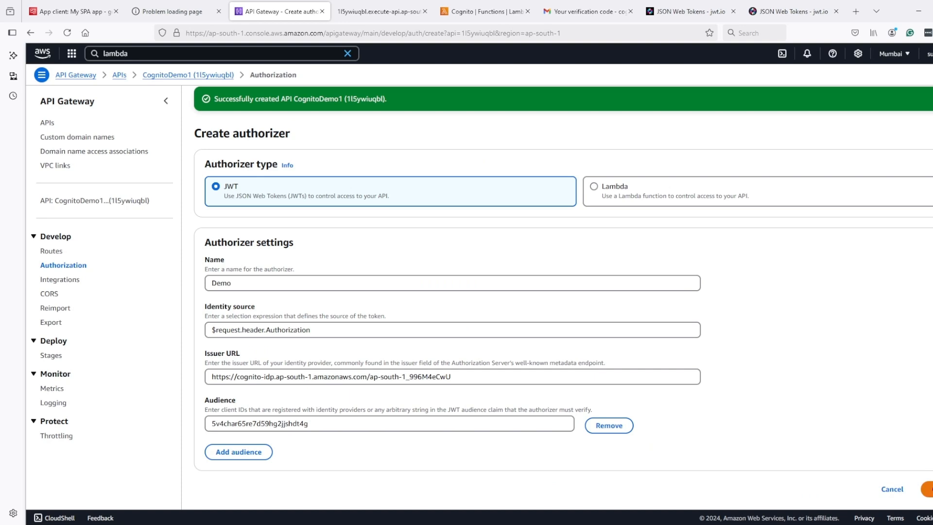
click(925, 489)
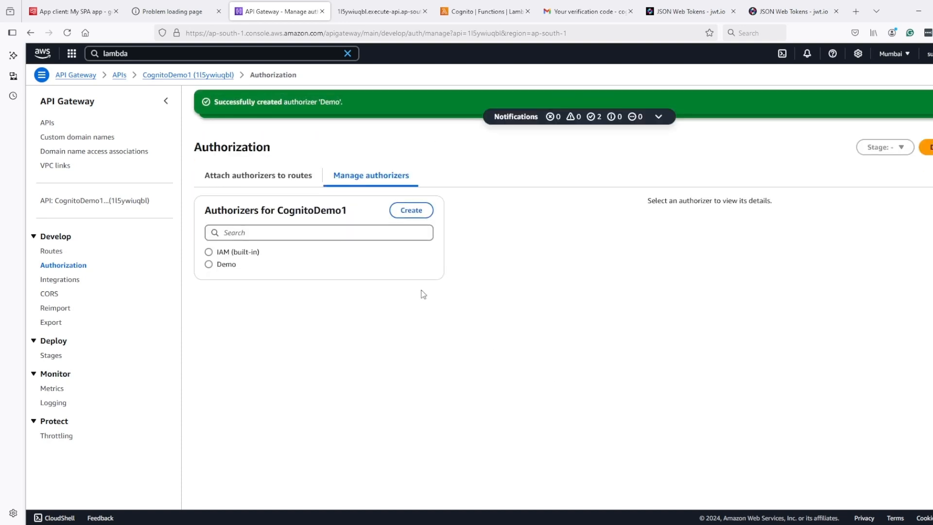
Step: Attach the existing Demo authorizer to the GET / route
click(289, 179)
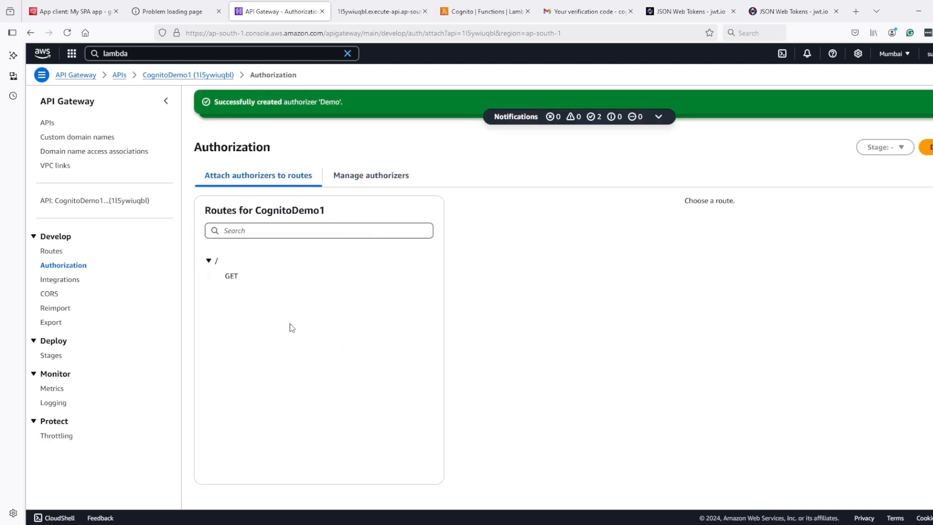
click(234, 284)
click(220, 262)
click(260, 266)
click(712, 313)
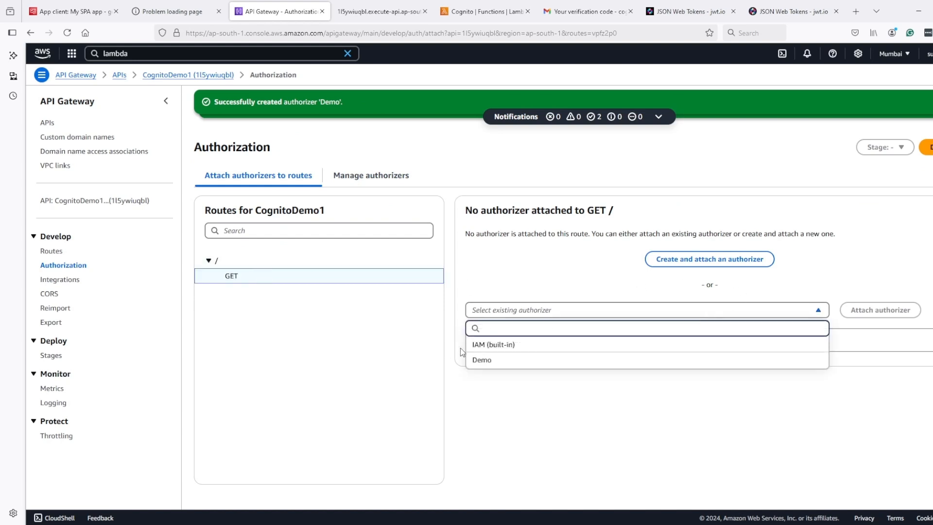
click(482, 359)
scroll(622, 369, down, 2)
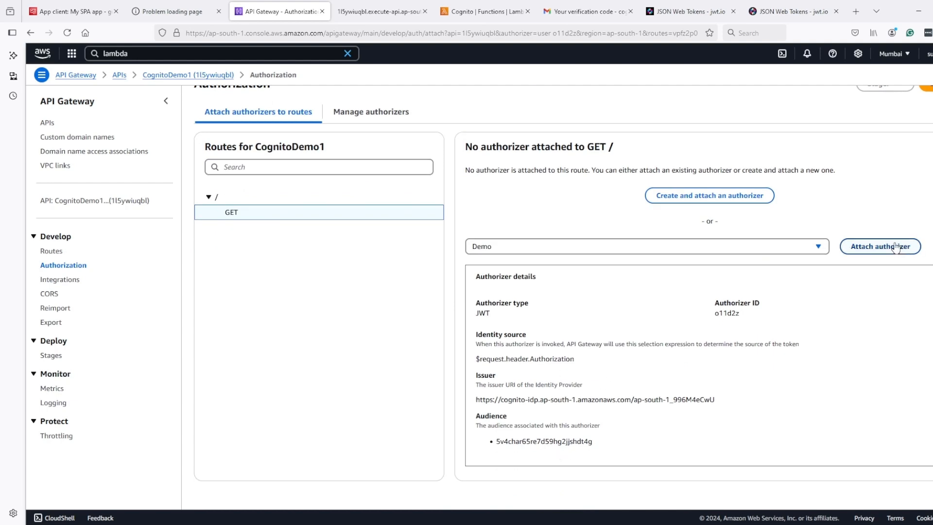
scroll(896, 248, up, 2)
click(882, 311)
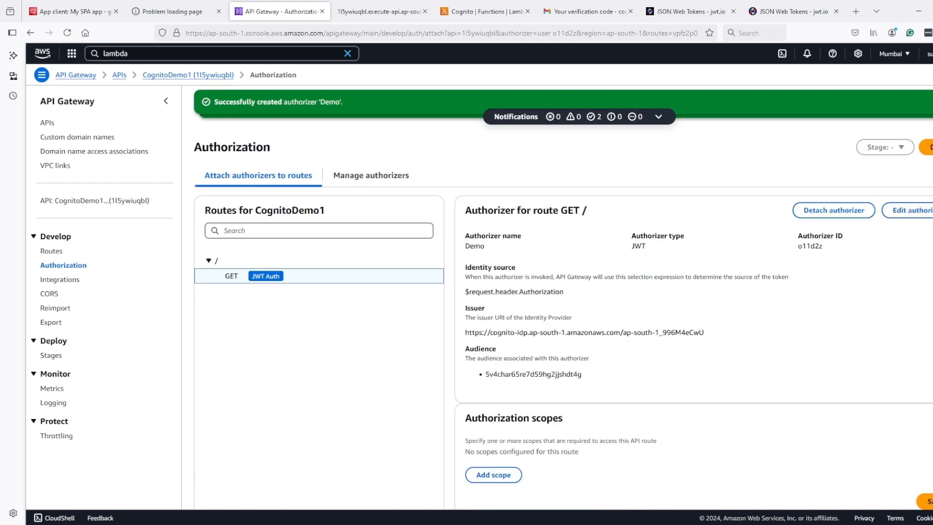
click(363, 11)
Step: Reload the execute-api endpoint and confirm it now returns the message 'Unauthorized'
click(361, 34)
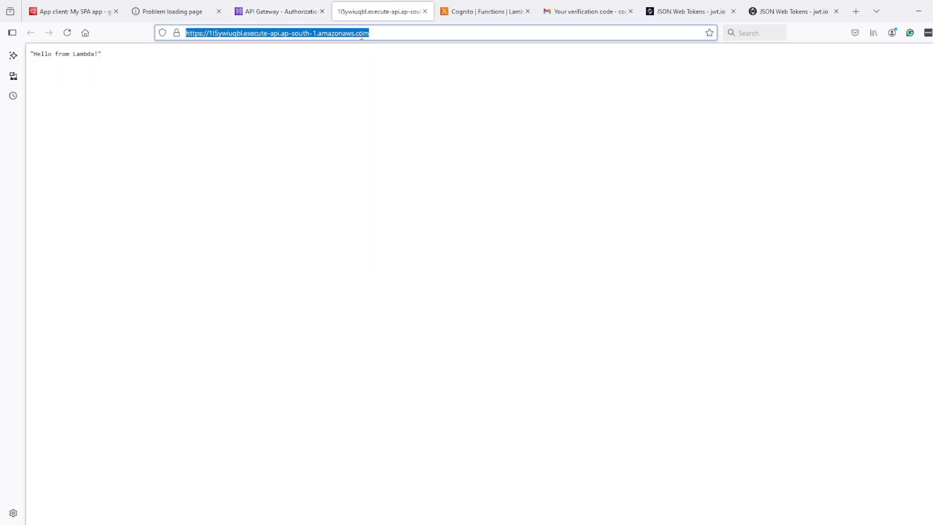
key(Return)
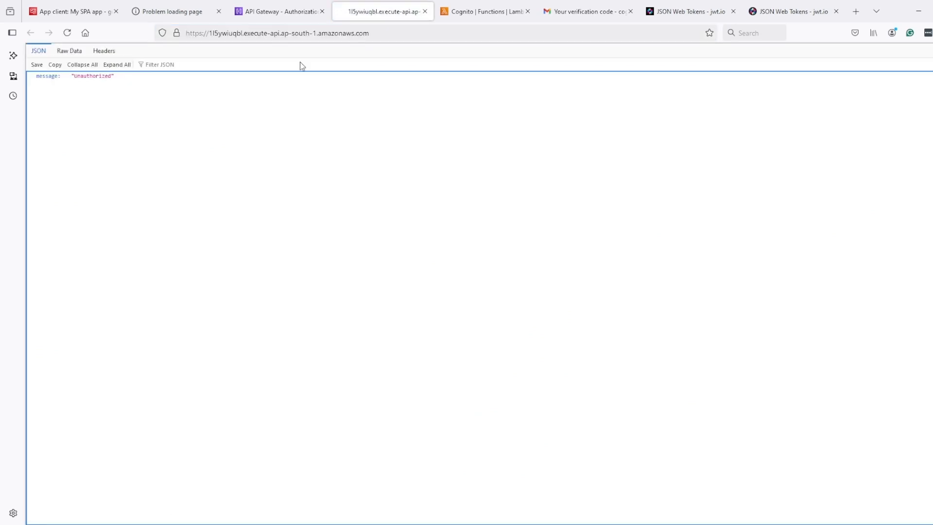
double_click(75, 77)
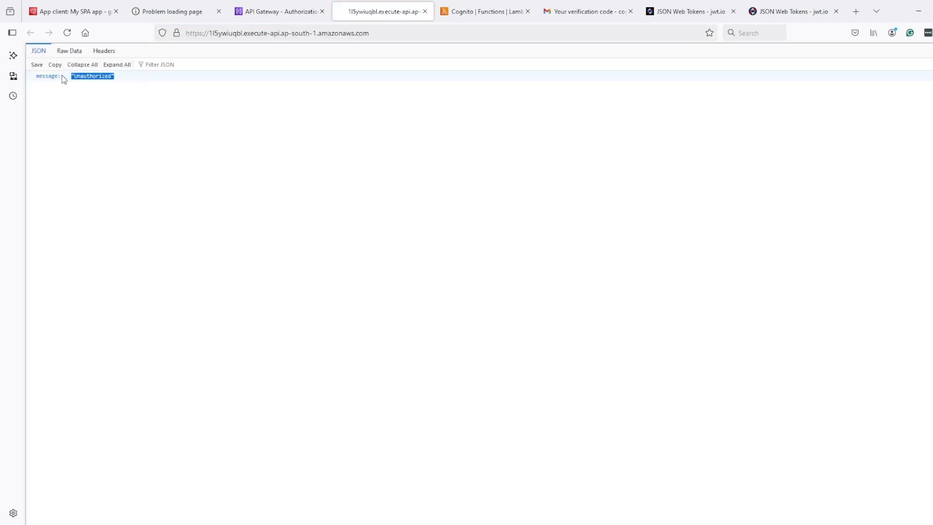
click(62, 77)
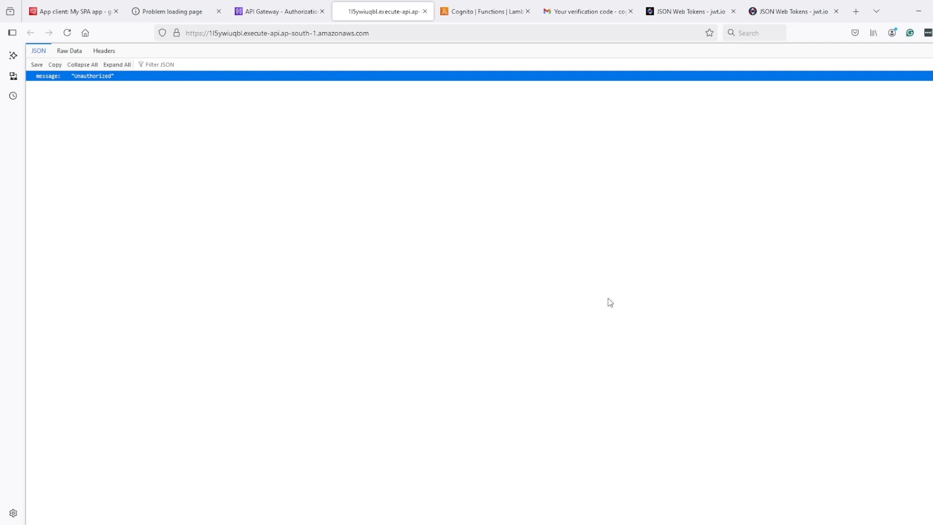
click(308, 32)
key(ctrl+c)
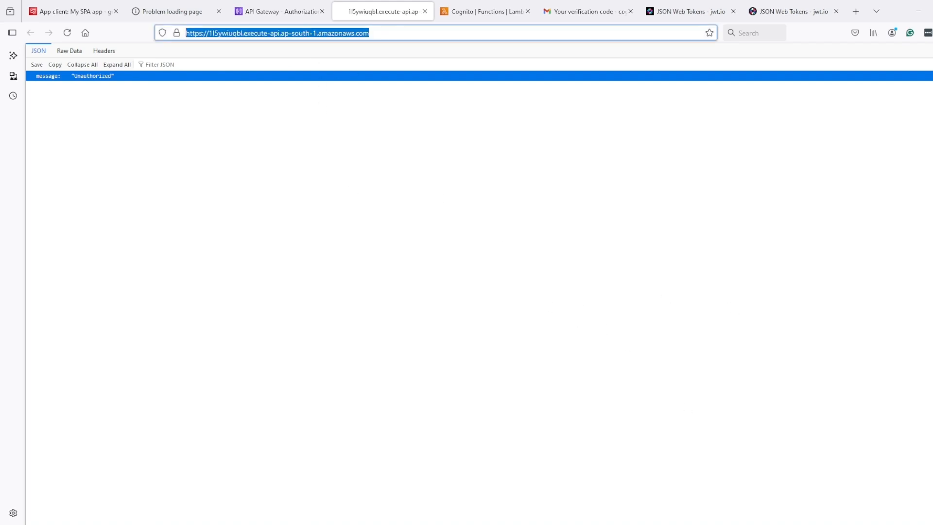
Step: Send a tokenless GET to the API invoke URL in a new Postman request, getting 401
click(724, 524)
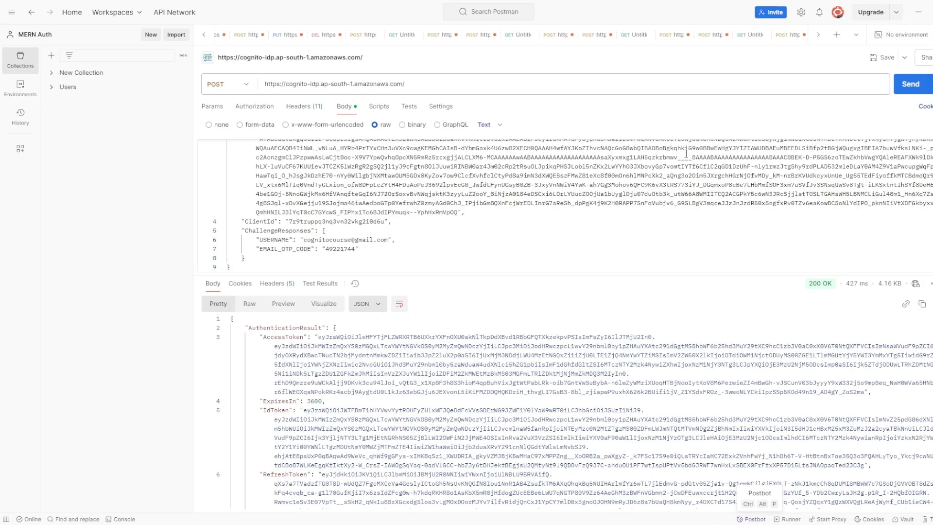
click(836, 34)
key(ctrl+v)
click(897, 91)
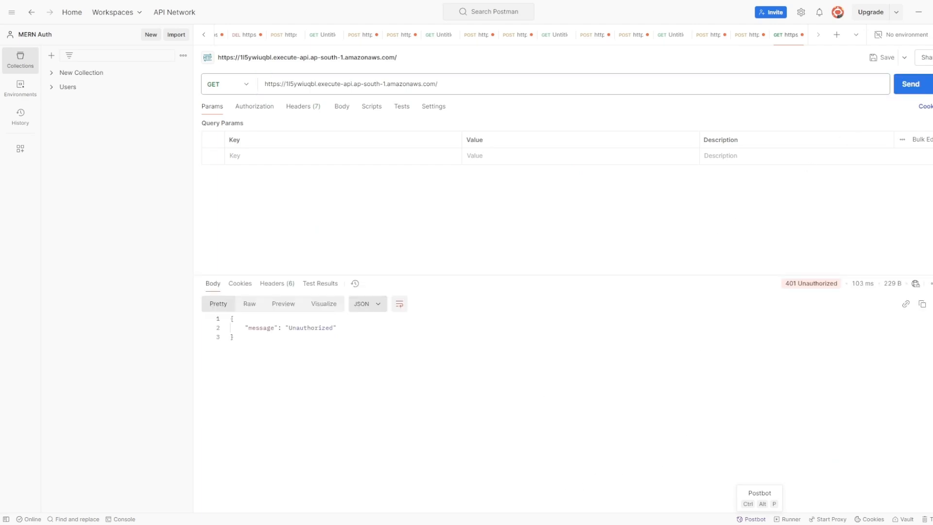
triple_click(307, 417)
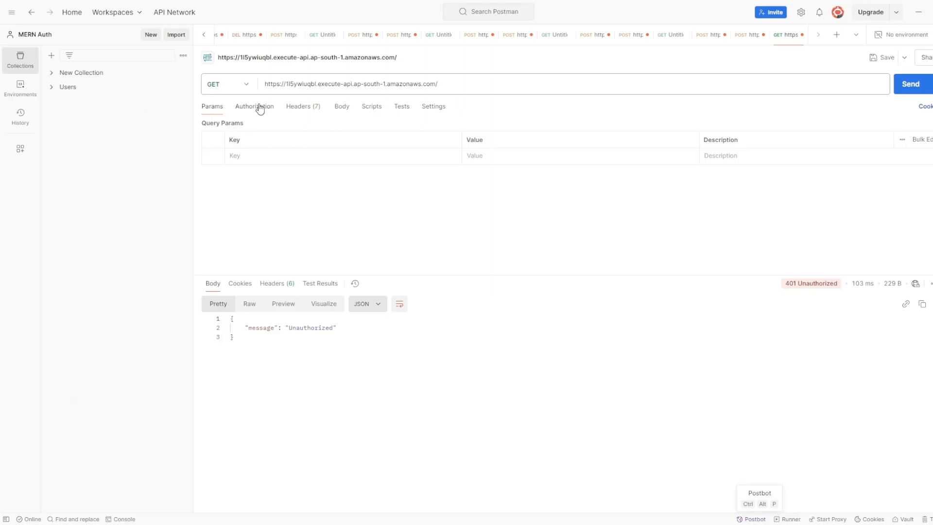
Step: Set Bearer Token auth with the id_token and send, getting 200 OK 'Hello from Lambda!'
click(256, 108)
click(305, 139)
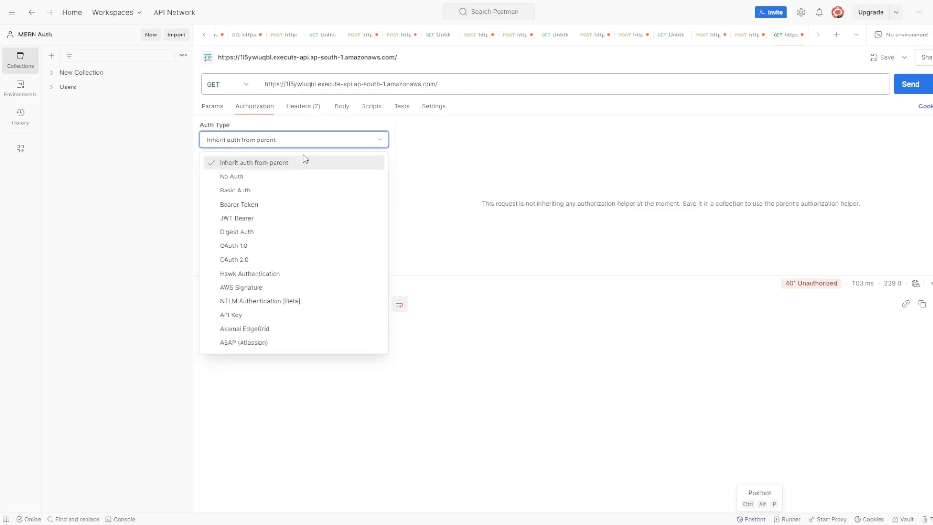
click(243, 207)
click(604, 172)
key(ctrl+a)
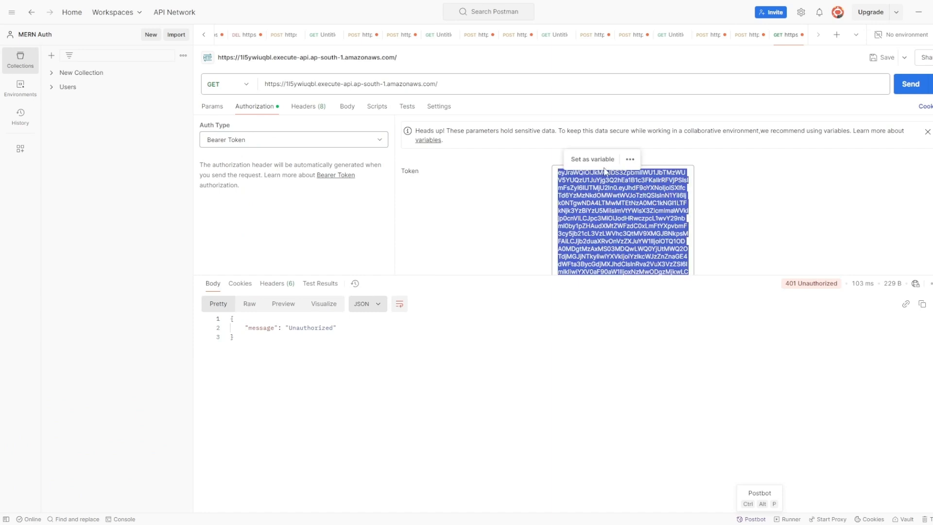
key(BackSpace)
key(ctrl+v)
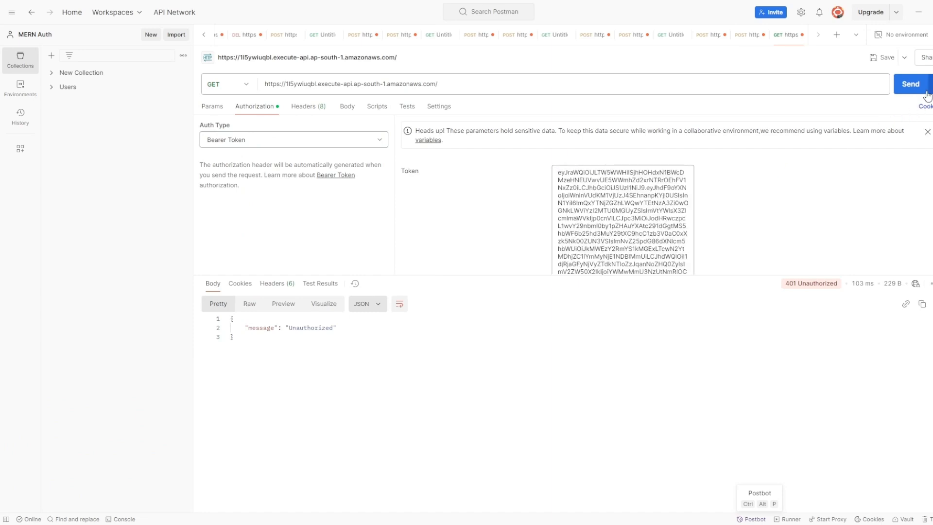
click(911, 88)
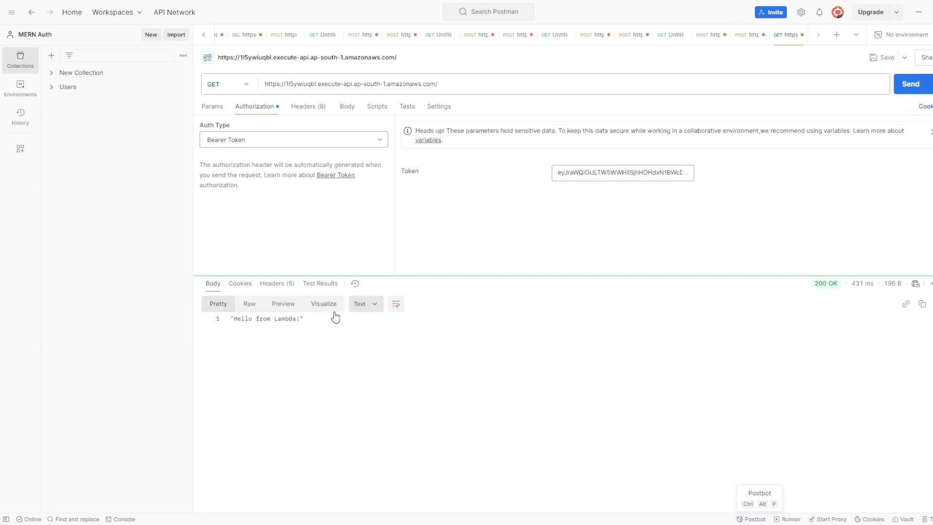
drag(313, 327, 230, 322)
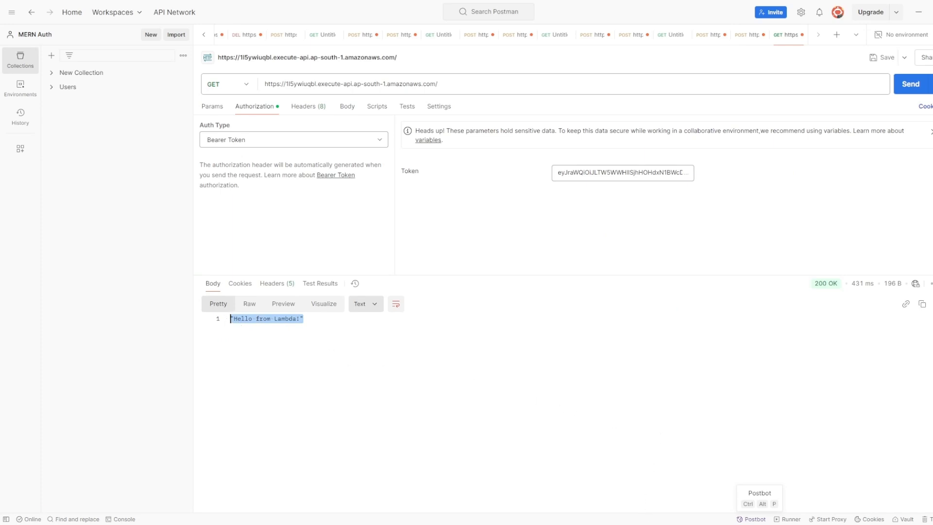
mouse_move(657, 524)
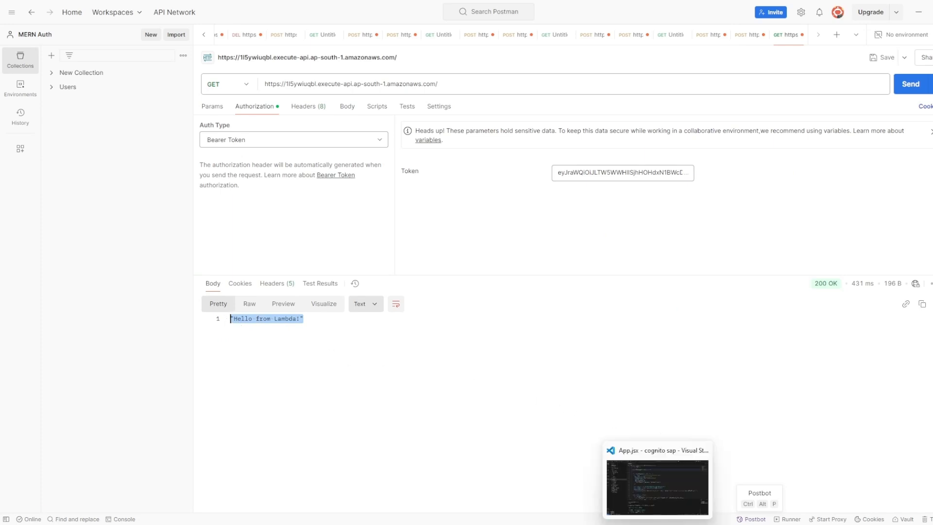
click(439, 407)
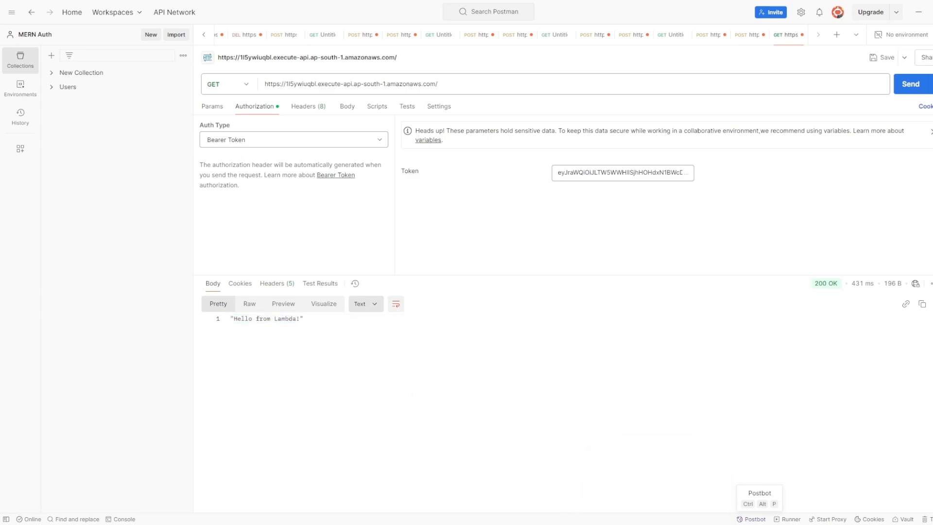
Step: Select the access_token value in the Notepad notes and return to Postman
click(750, 524)
scroll(262, 484, down, 1)
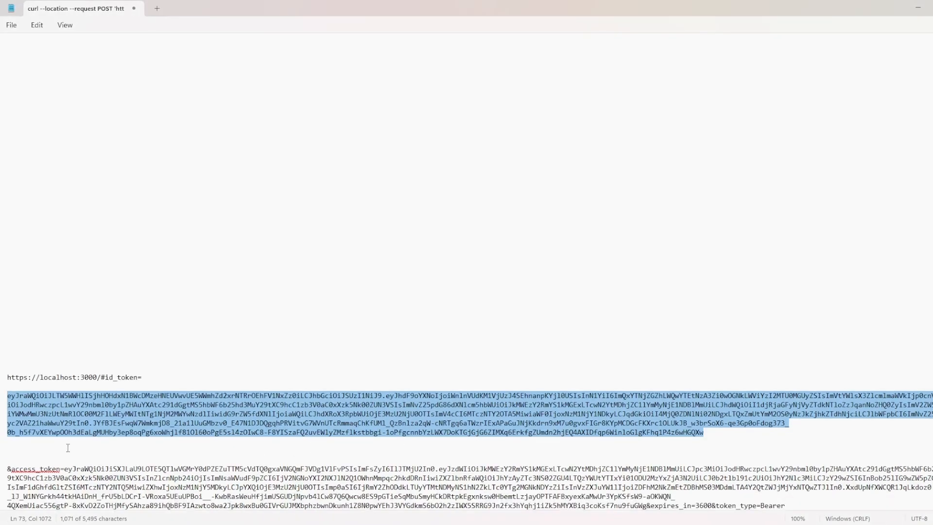
drag(65, 469, 649, 514)
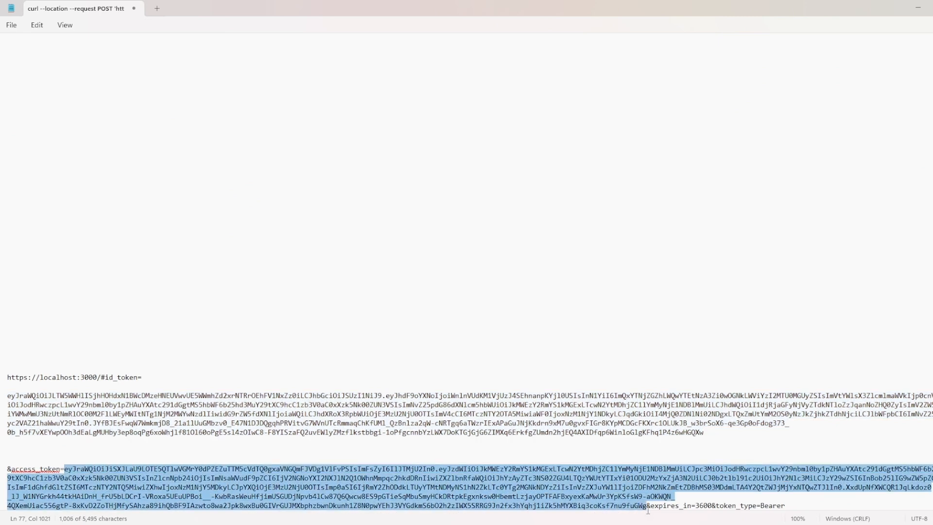
key(alt+Tab)
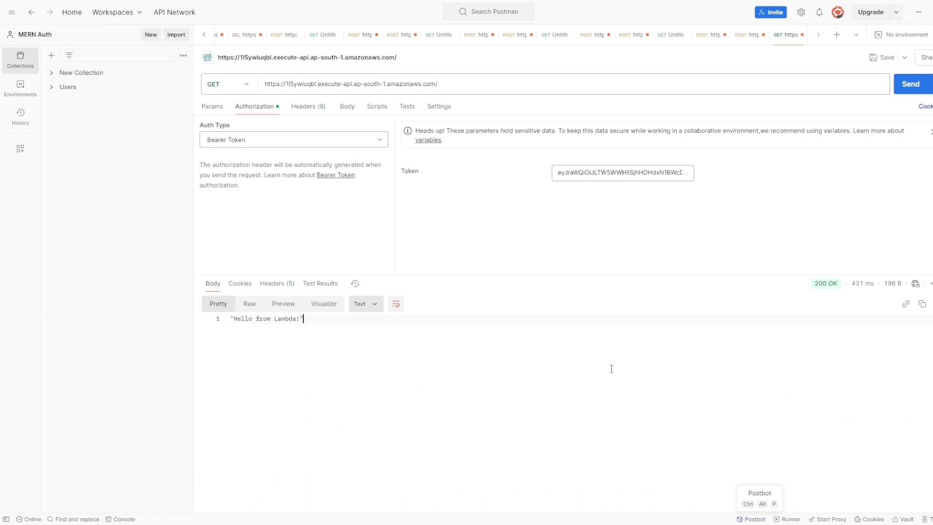
Step: Clear the id_token from the Token field and resend the GET request several times
key(ctrl+a)
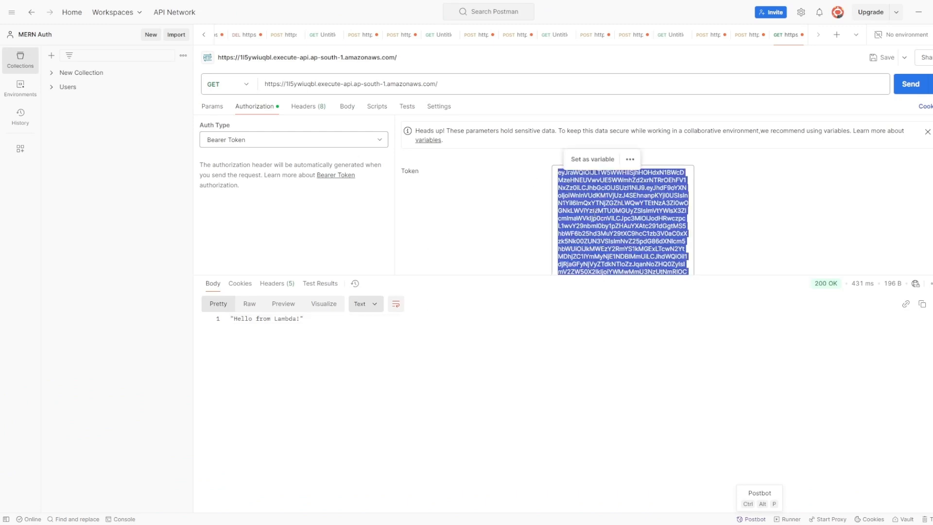
key(BackSpace)
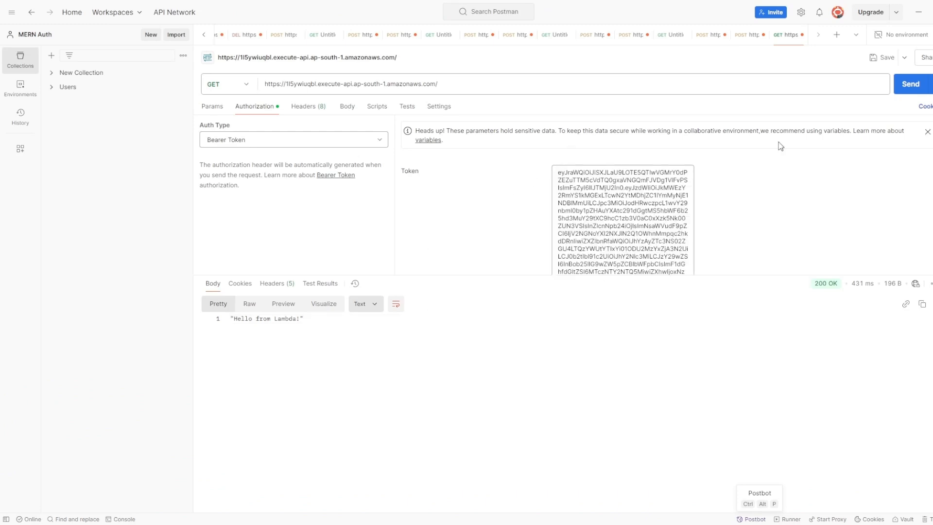
click(910, 84)
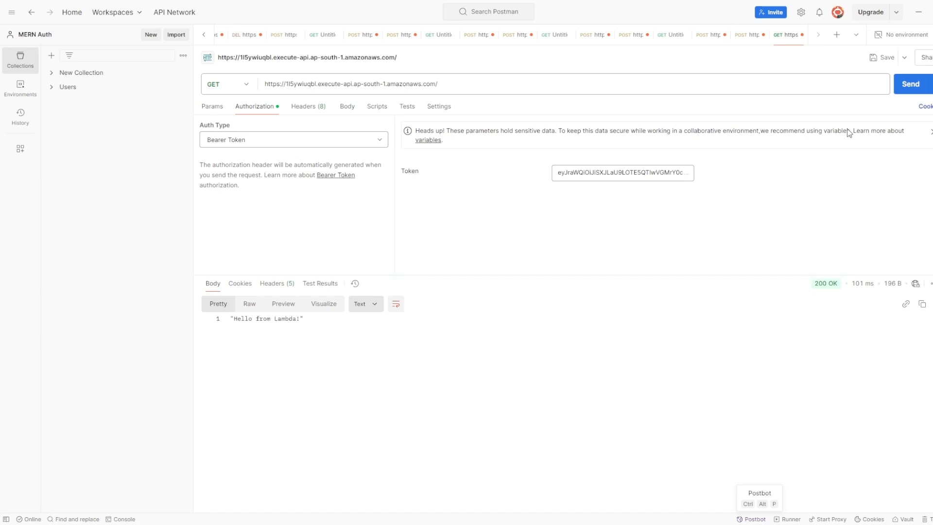
click(892, 93)
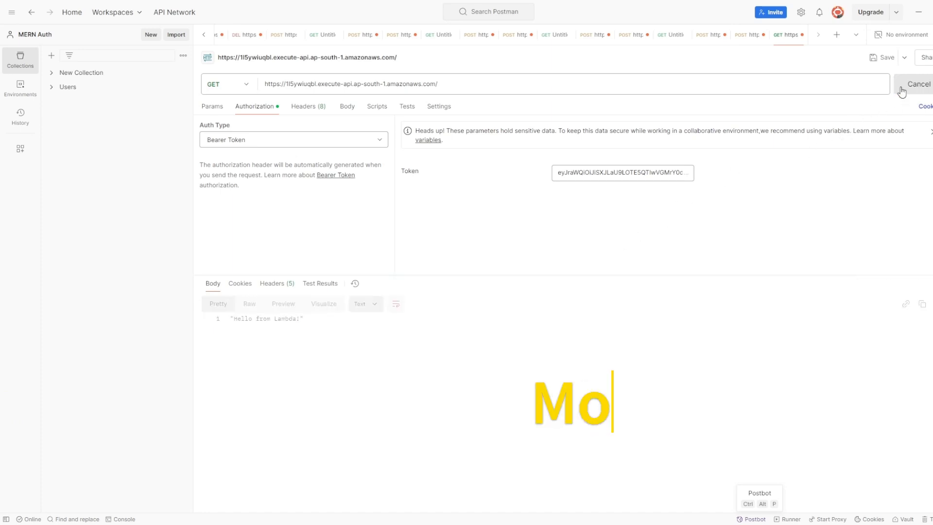
click(650, 172)
scroll(608, 229, down, 3)
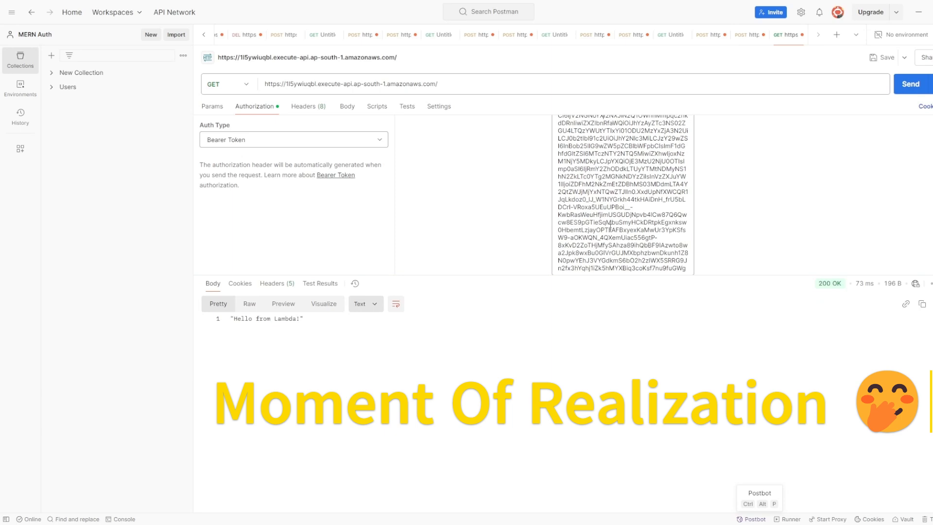
scroll(612, 251, up, 3)
click(915, 82)
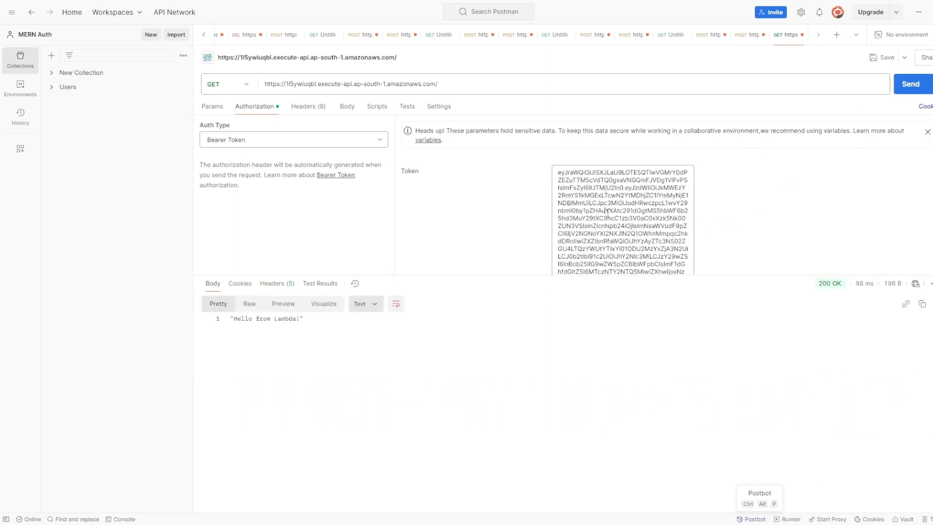
scroll(607, 213, down, 3)
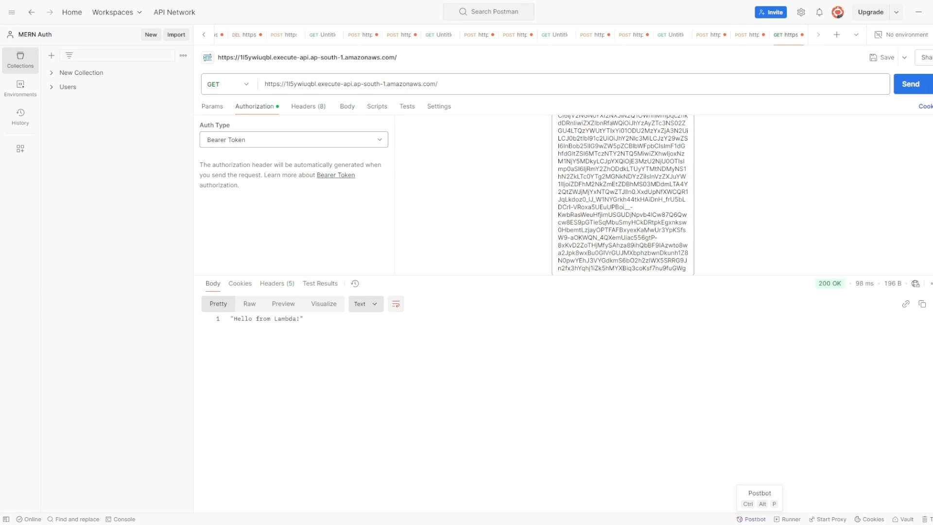
scroll(627, 188, up, 3)
Step: Paste the access token as bearer, get 200 OK, then append 'ooo' to the token
key(ctrl+a)
key(ctrl+v)
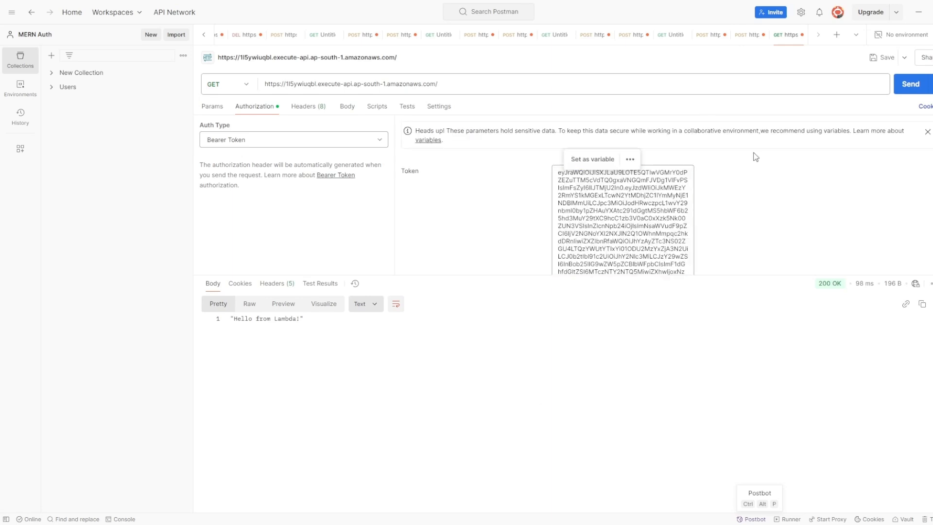
click(892, 91)
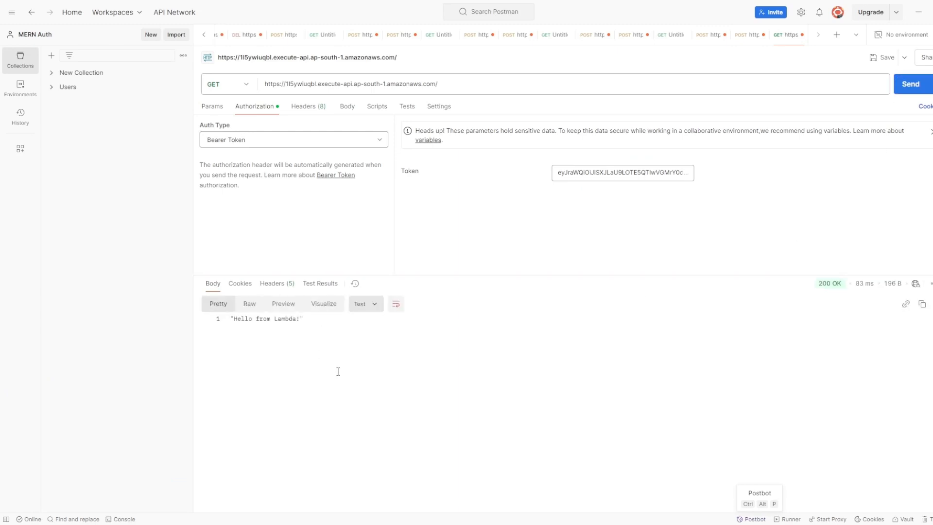
click(589, 173)
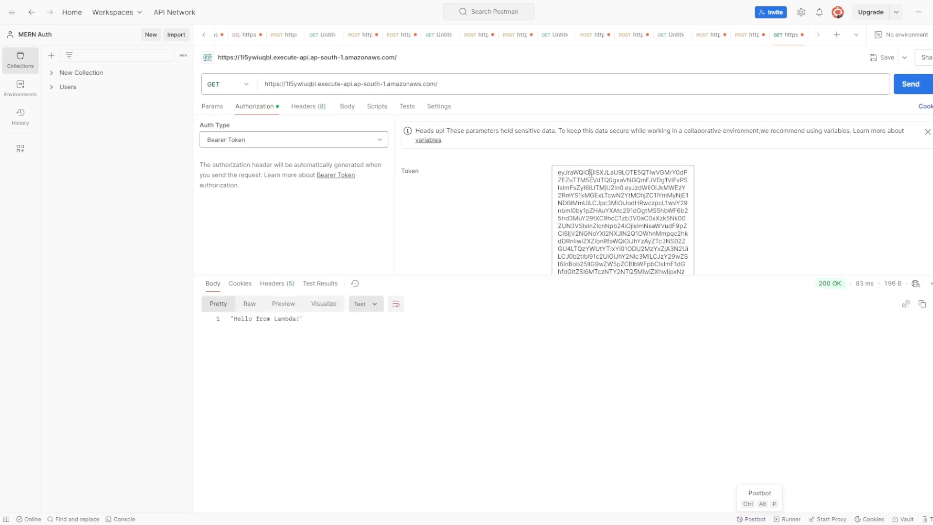
text(ooo)
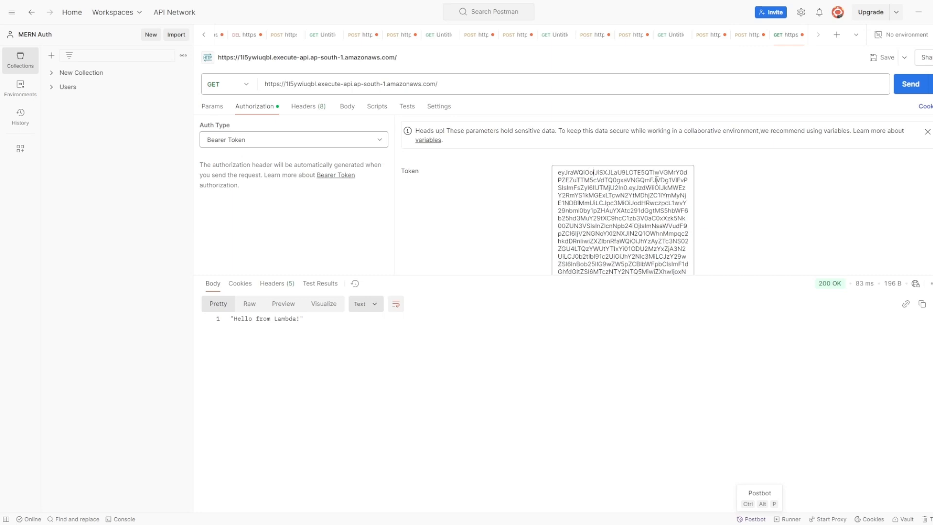
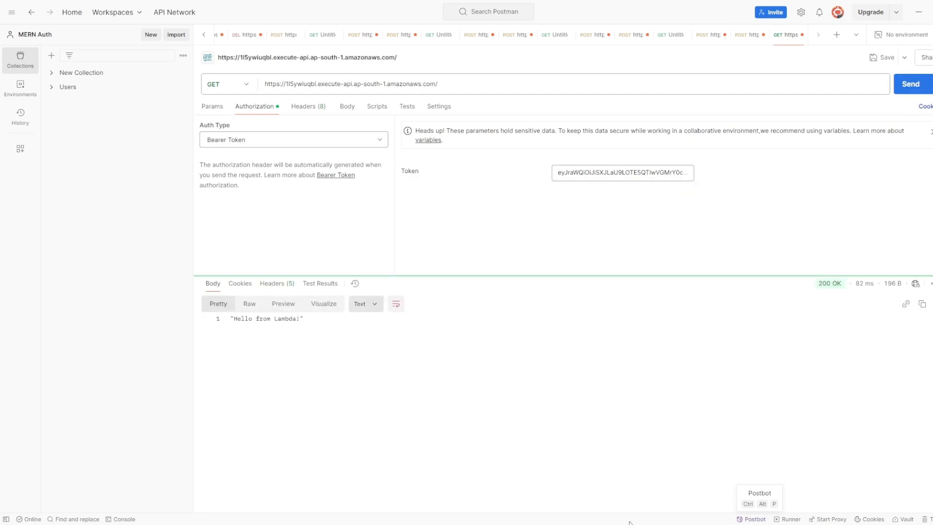
Step: Return to the API Gateway Authorization page showing the 'Demo' JWT authorizer on the GET / route
click(679, 524)
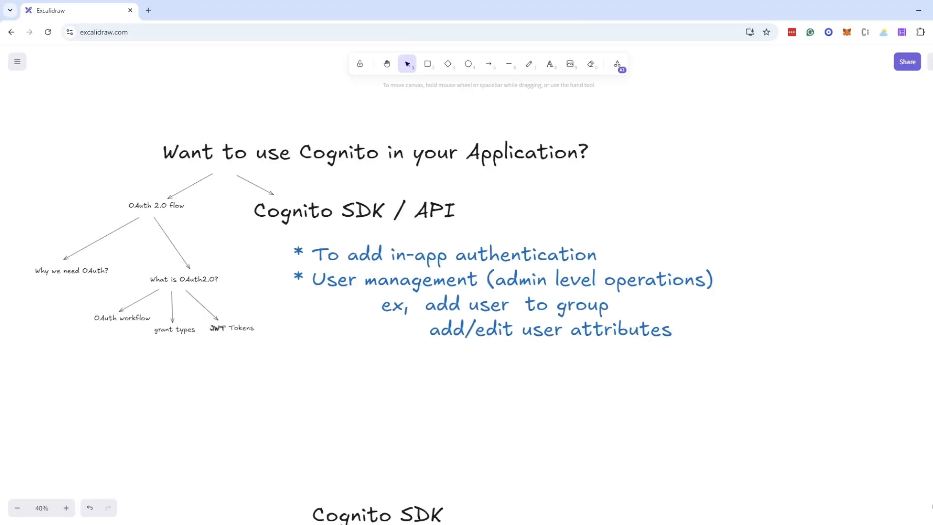
click(680, 524)
click(249, 7)
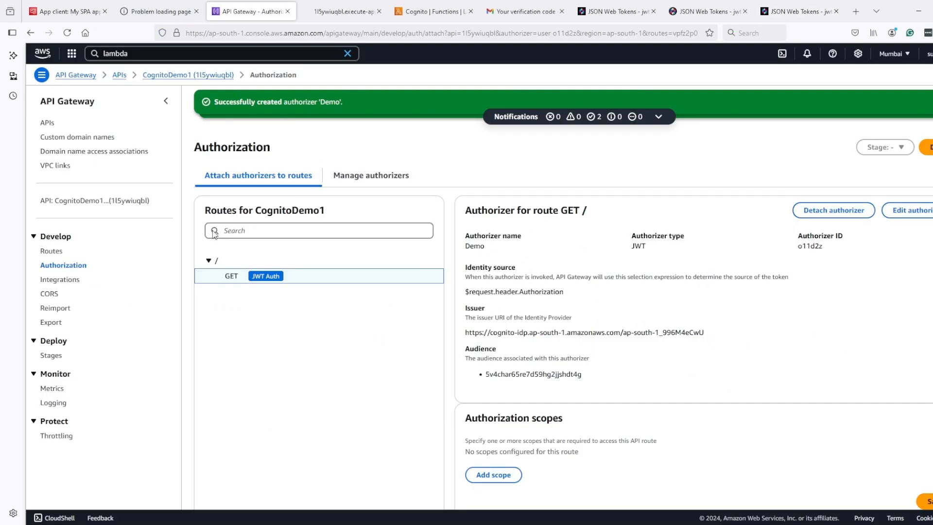